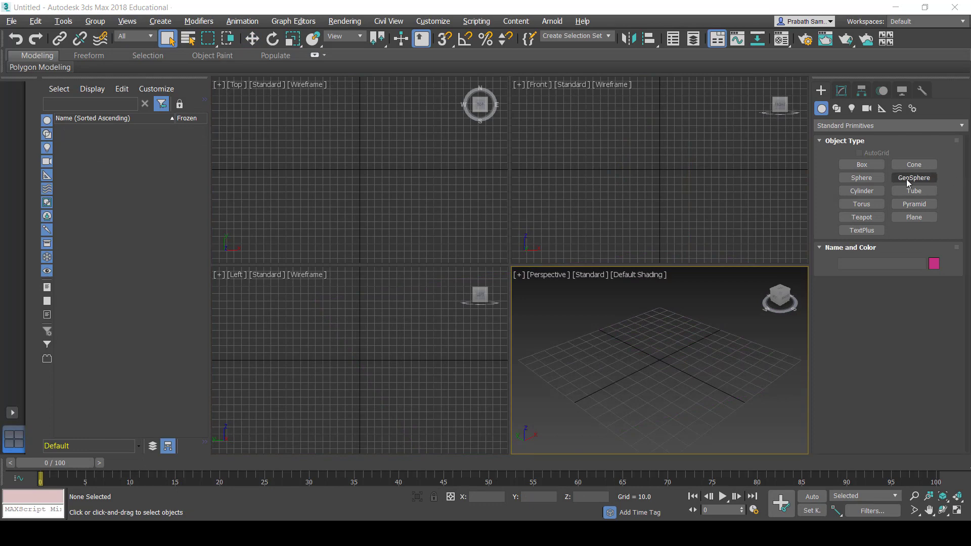
- Draw a cylinder at the centre of the grid in the Top viewport
left_click(869, 190)
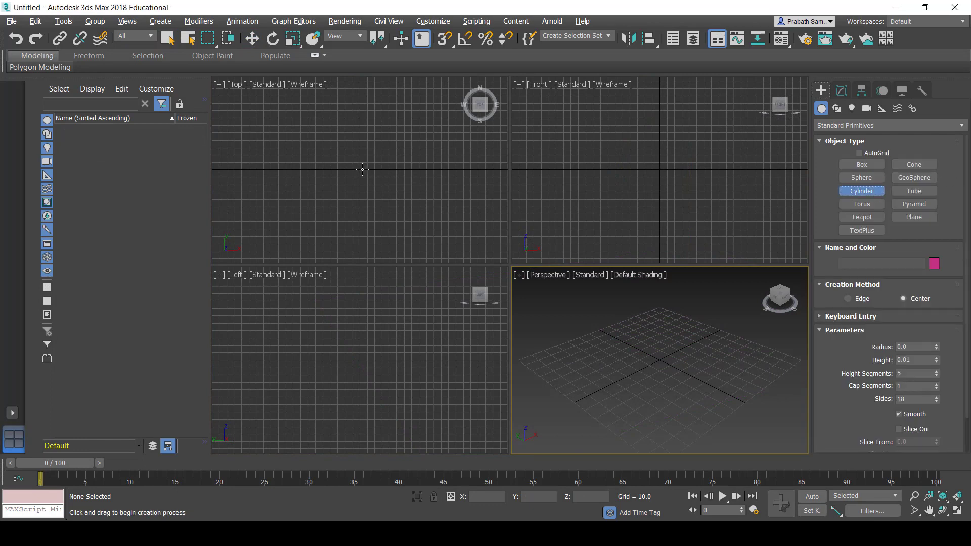
left_click_drag(359, 169, 360, 170)
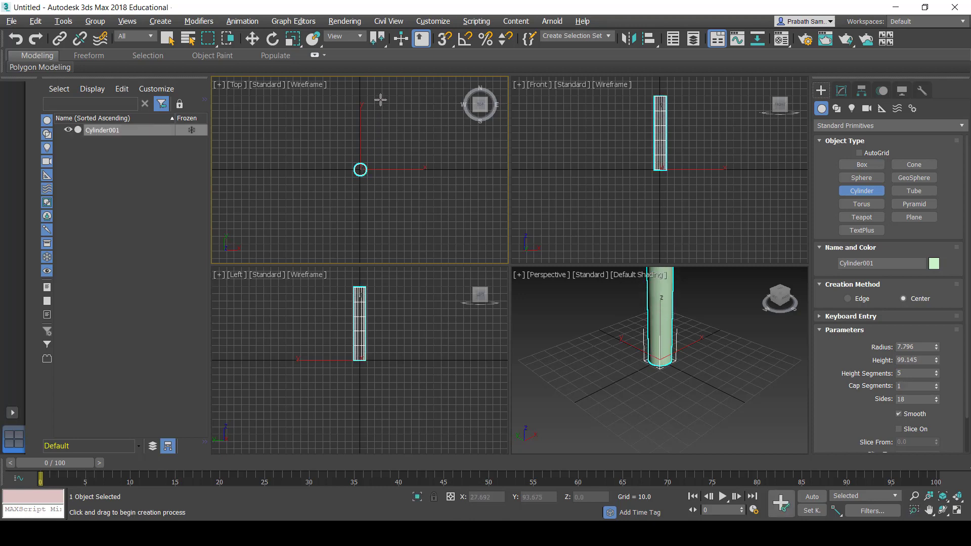
scroll(644, 362, "down", 4)
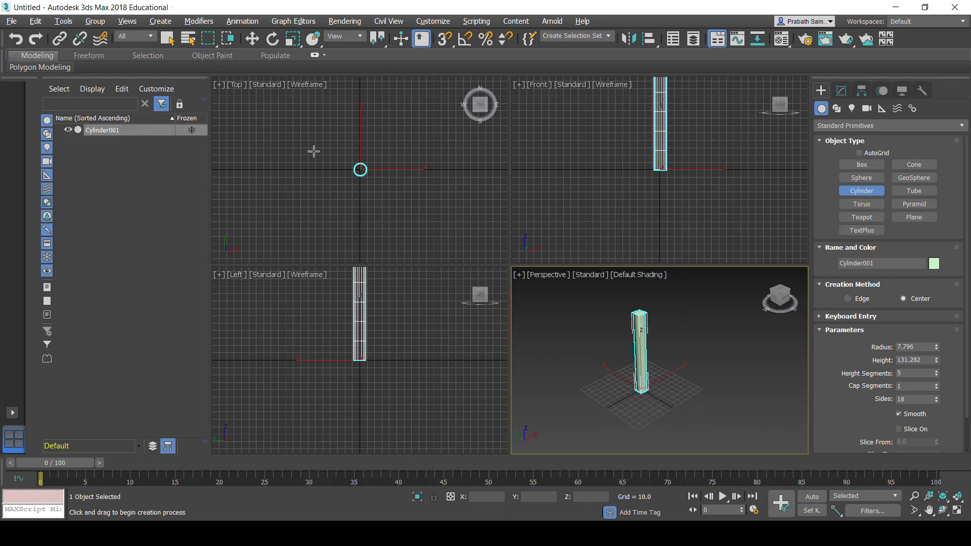
left_click(252, 38)
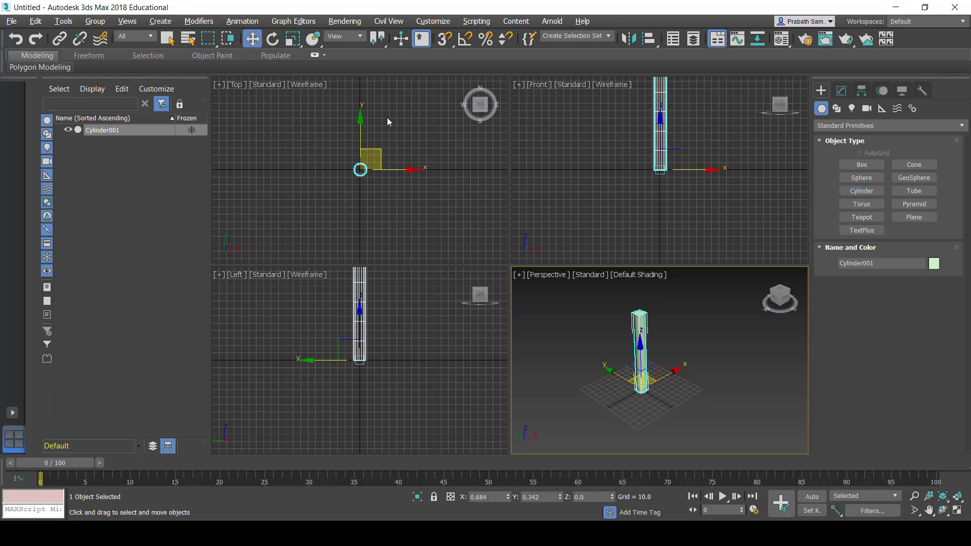
left_click(921, 169)
- Set Cylinder001's radius to 2 and height to 80
left_click(842, 90)
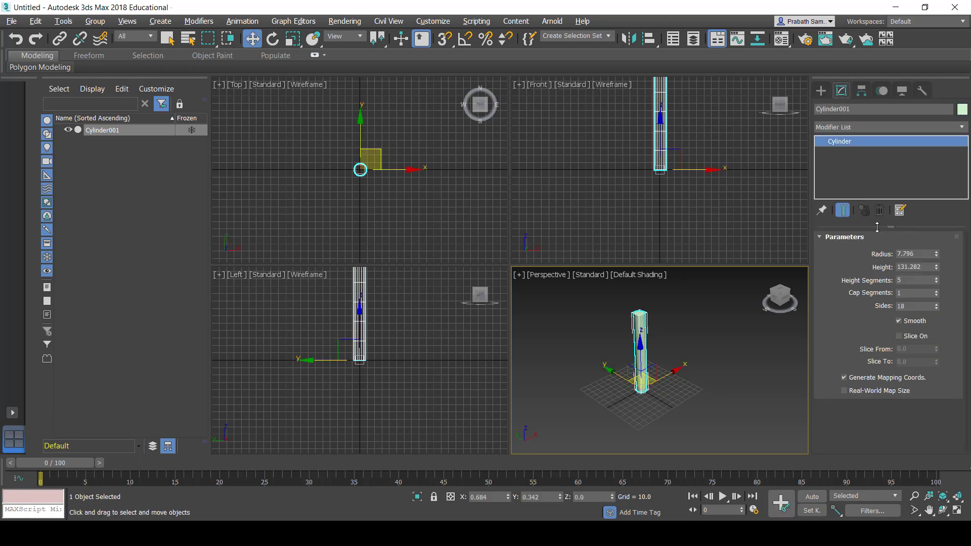
double_click(917, 254)
type("2")
key("Tab")
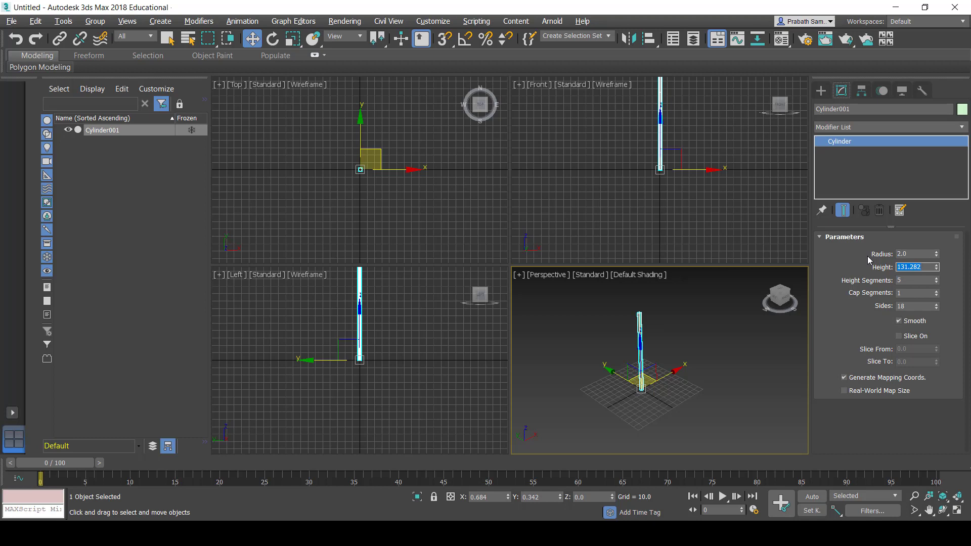
type("80")
key("Return")
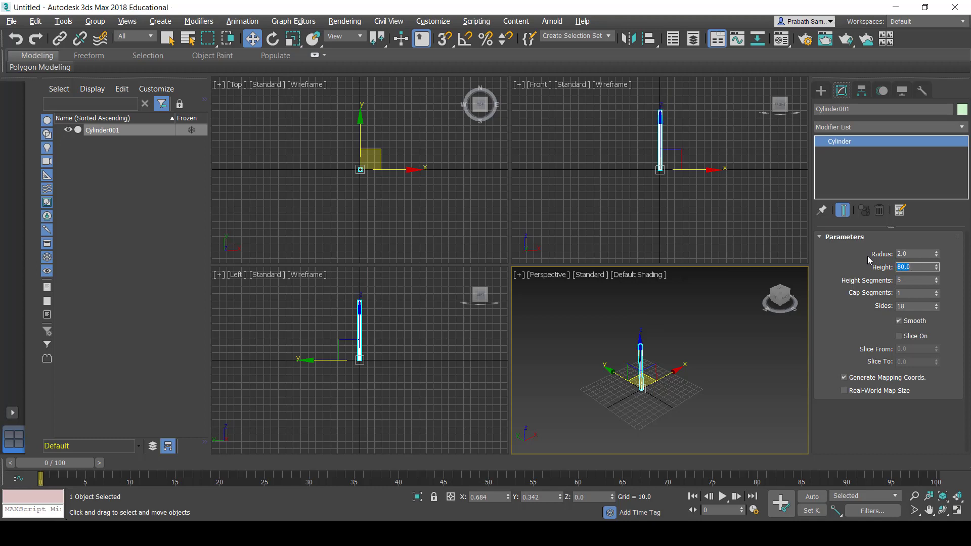
scroll(661, 368, "up", 3)
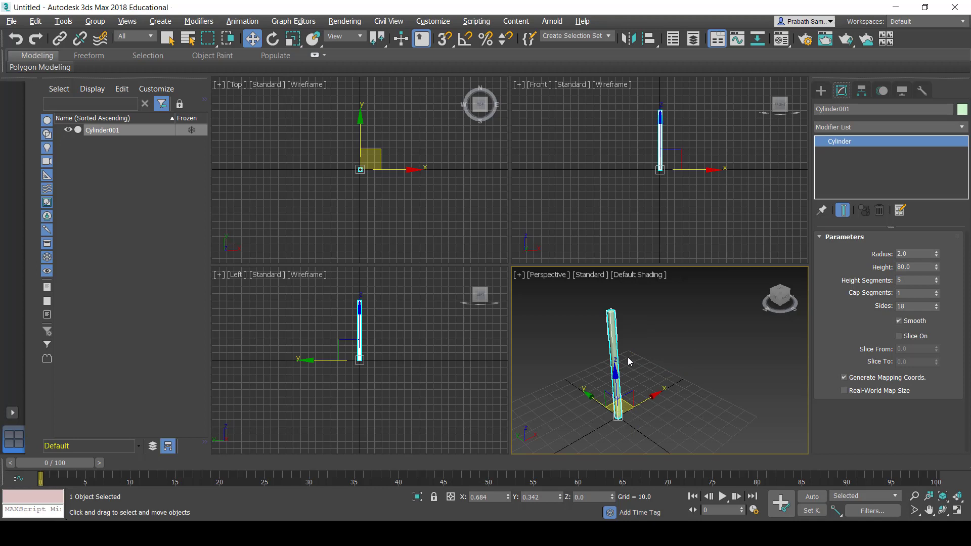
- Zero the pole's X and Y position, then start drawing a cone at the origin
left_click(821, 90)
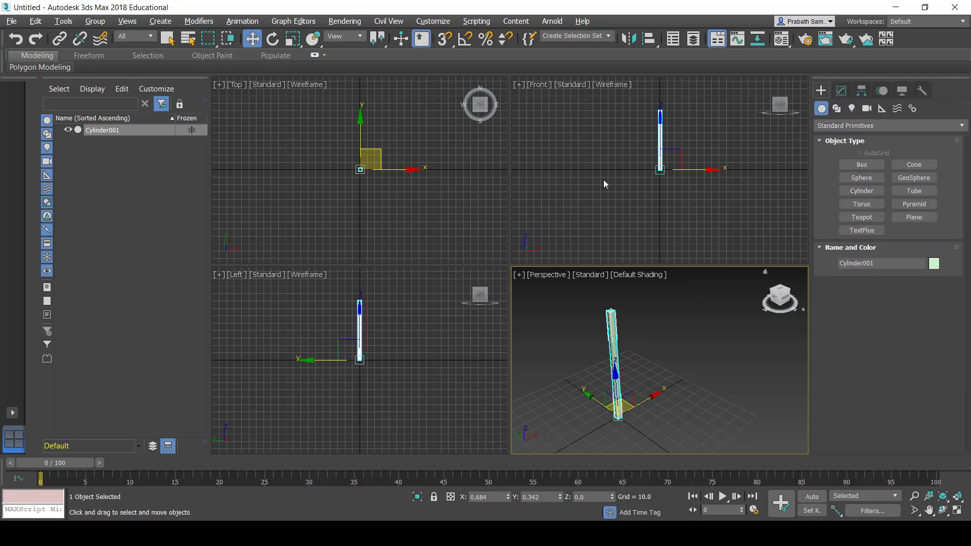
left_click(914, 164)
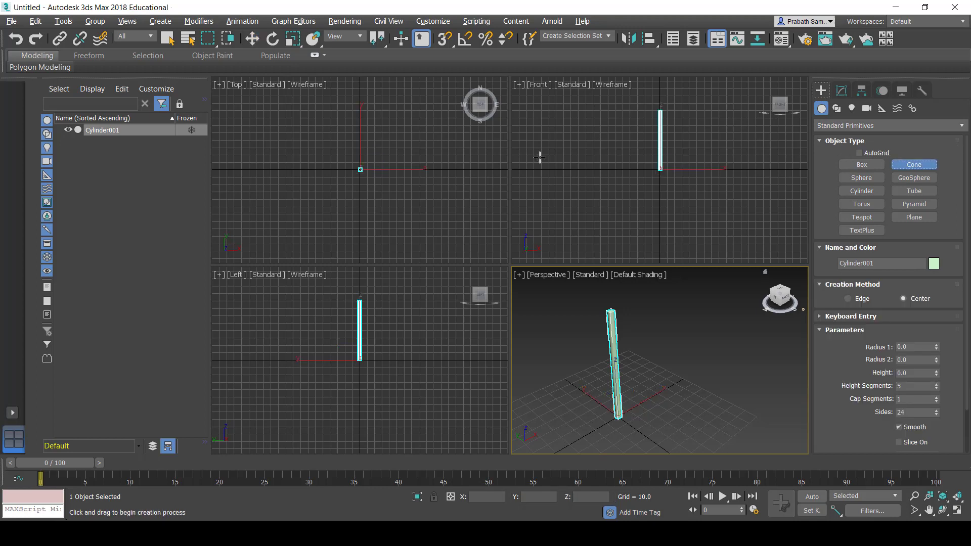
scroll(361, 170, "up", 2)
scroll(353, 160, "up", 2)
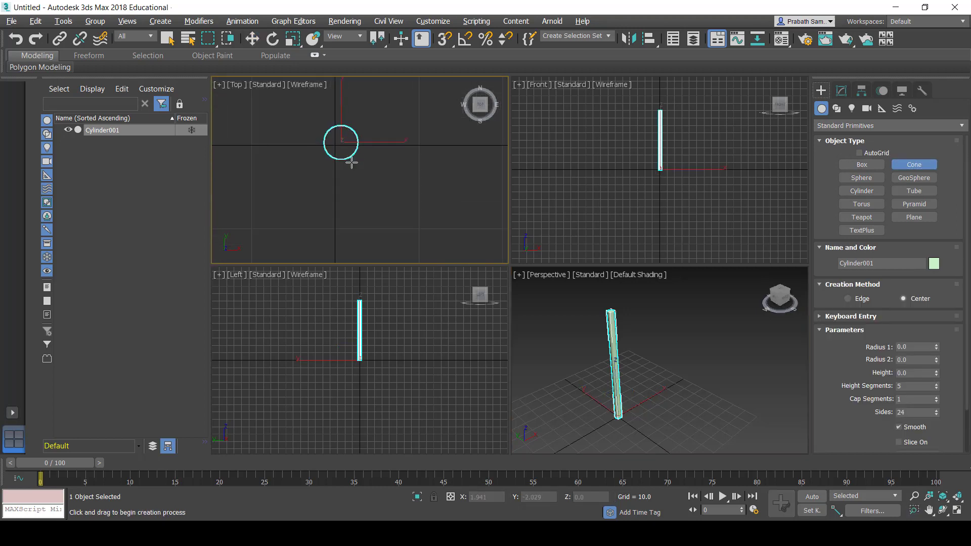
scroll(351, 161, "up", 1)
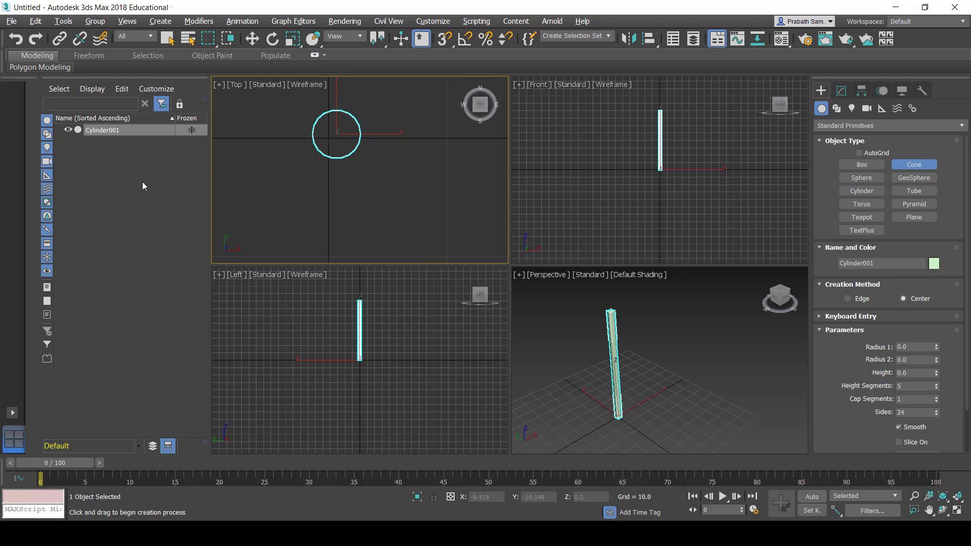
left_click(251, 39)
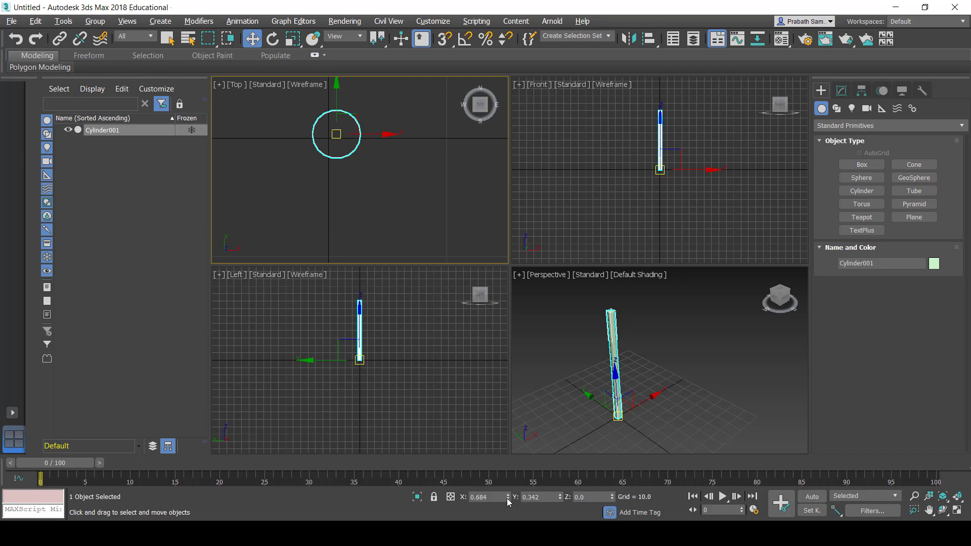
right_click(508, 498)
right_click(560, 497)
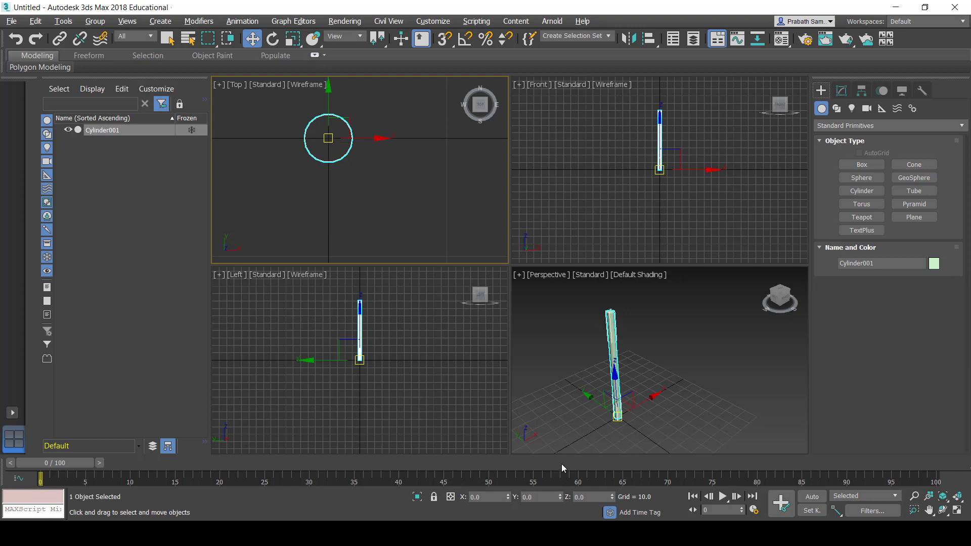
left_click(914, 165)
left_click_drag(330, 136, 336, 146)
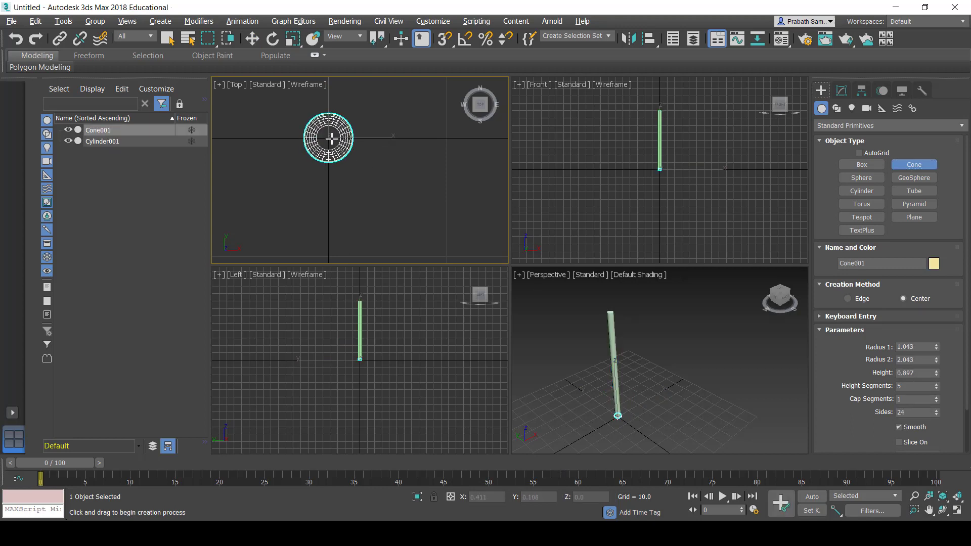
- Finish Cone001 and give it Radius 1 2, Radius 2 1.5 and height 40
left_click(347, 29)
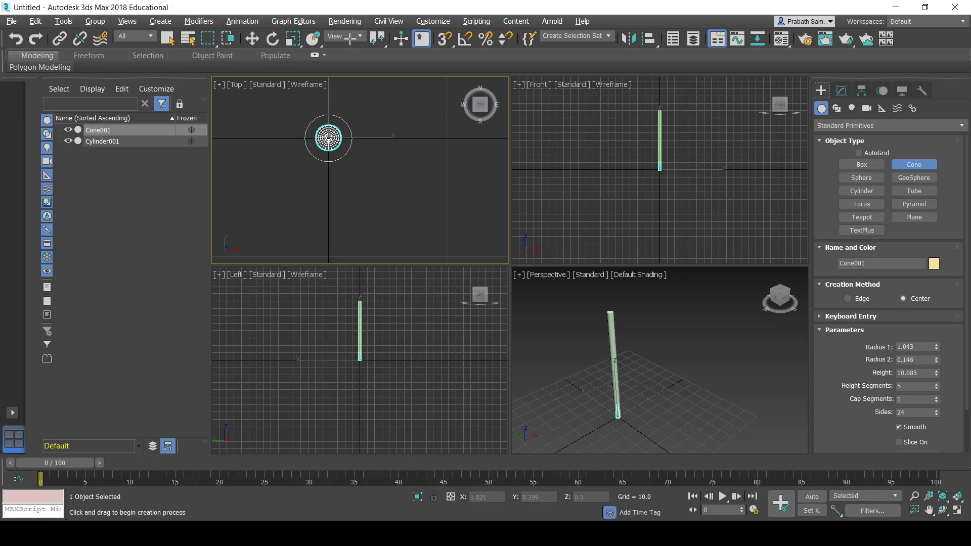
left_click(252, 39)
left_click(841, 90)
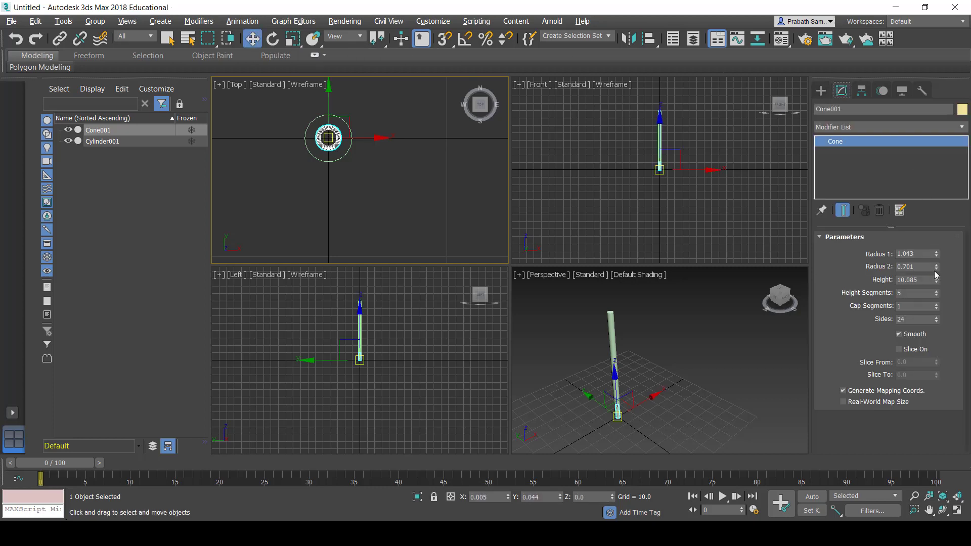
double_click(910, 254)
type("2")
key("Tab")
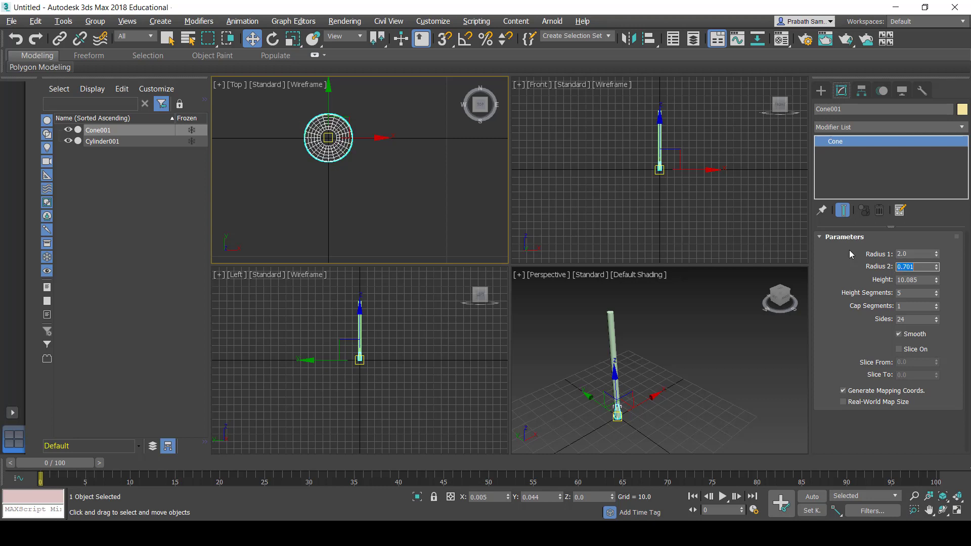
type("105")
key("Tab")
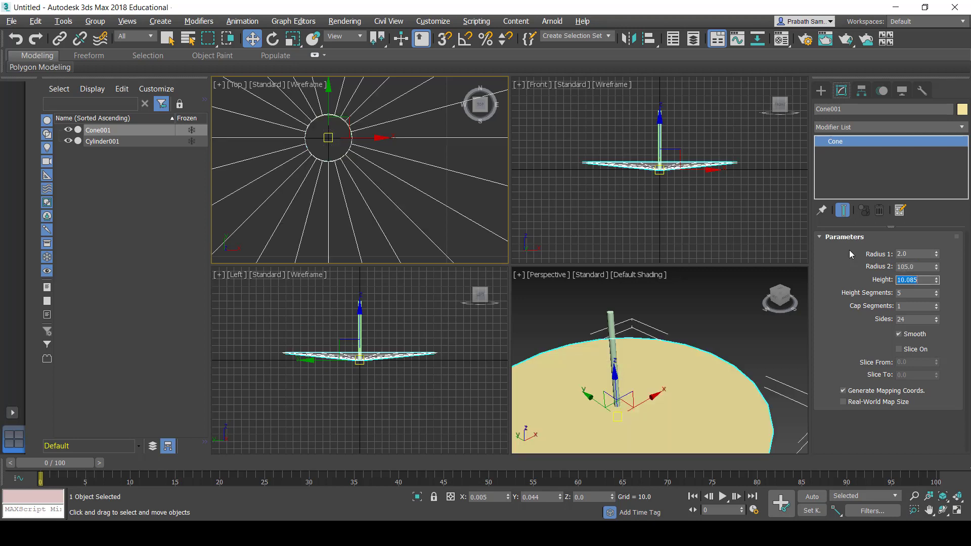
key("shift+Tab")
type("1")
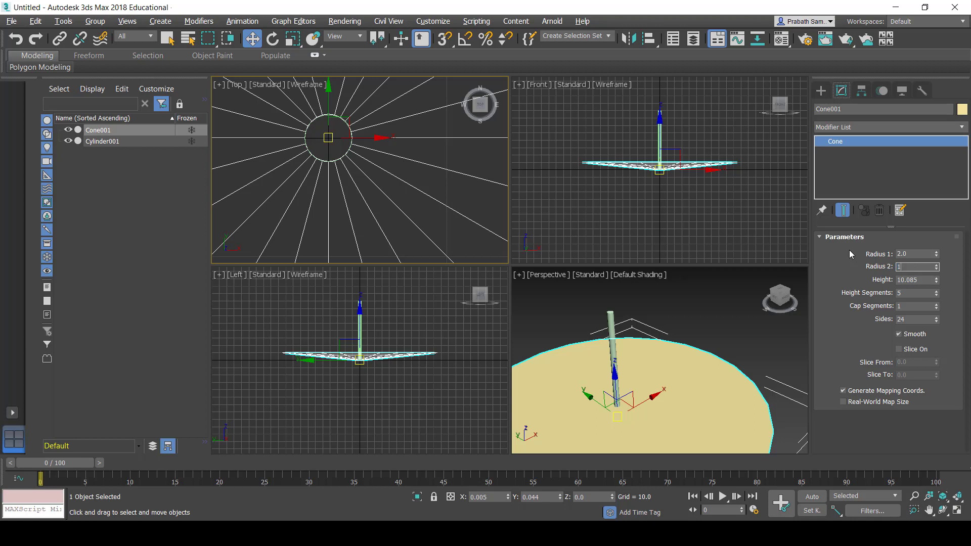
type(".5")
key("Tab")
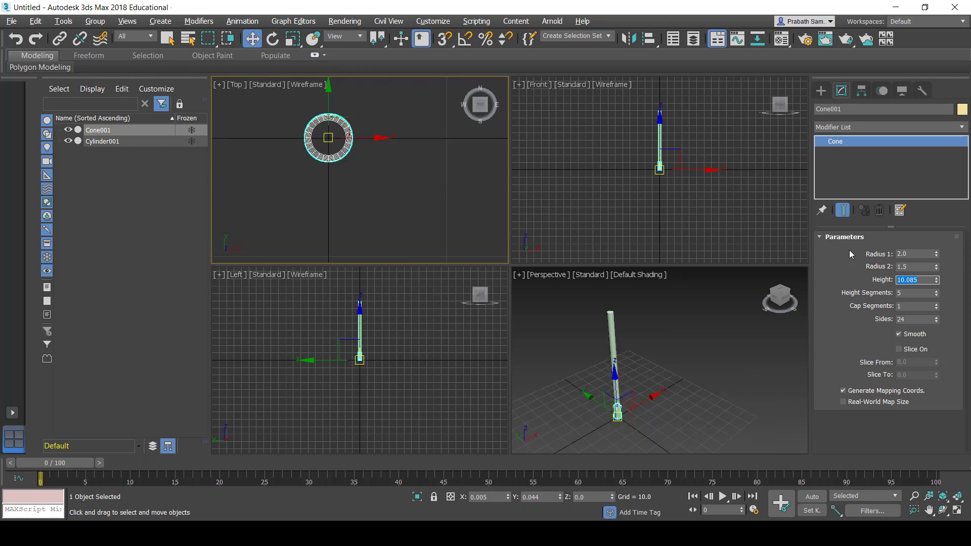
type("40")
key("Return")
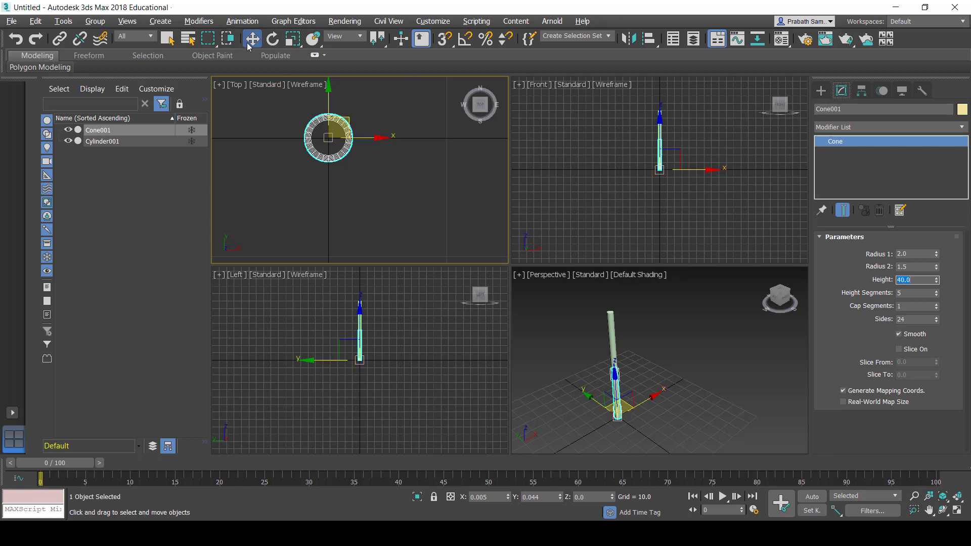
- Lift the cone to the top of the pole and set its height to 20
left_click_drag(651, 153, 661, 61)
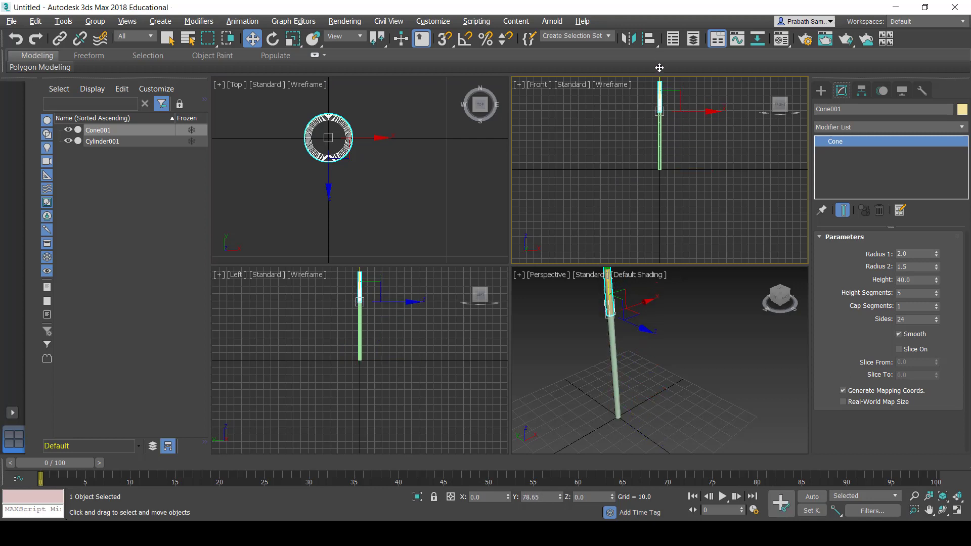
left_click_drag(660, 61, 660, 63)
double_click(908, 279)
type("20")
key("Return")
- Reset the cone's X and Y position to 0
left_click(613, 357)
middle_click_drag(612, 358, 616, 383)
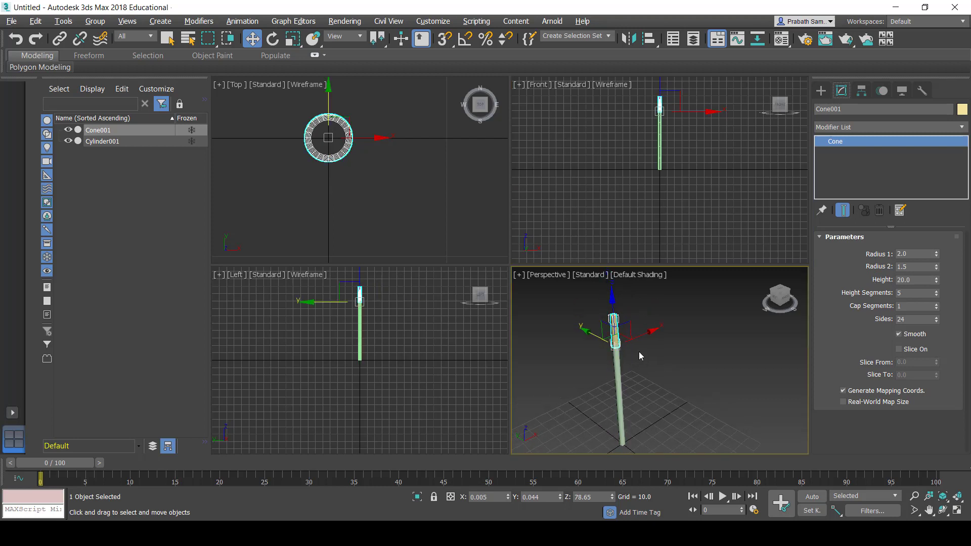
right_click(508, 497)
right_click(561, 495)
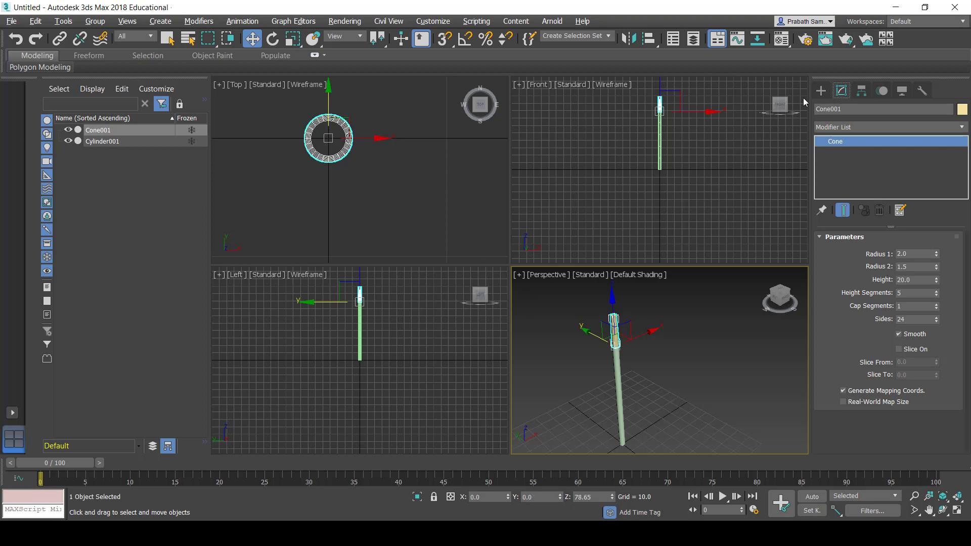
- Drag Cylinder001 upward as a Shift-clone, creating the copy Cylinder002
left_click(820, 92)
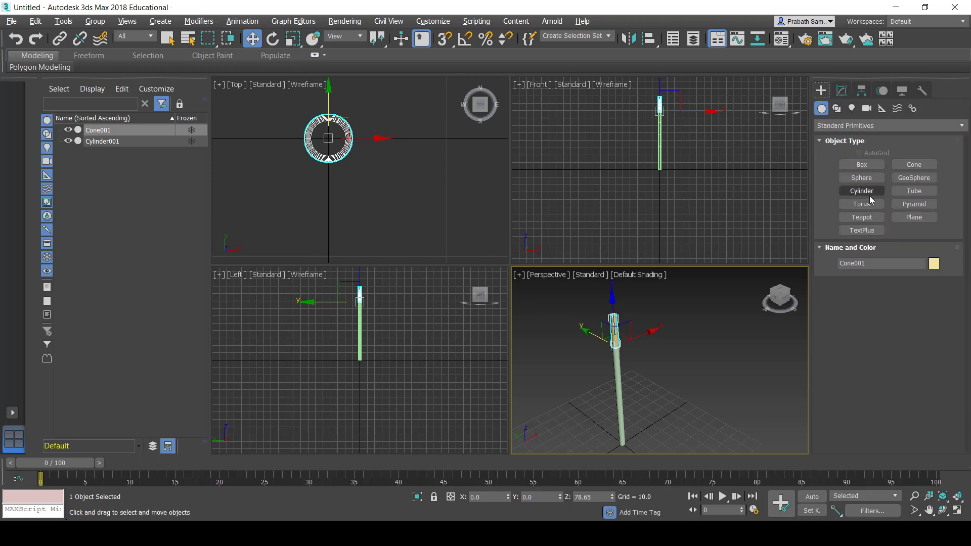
left_click(851, 194)
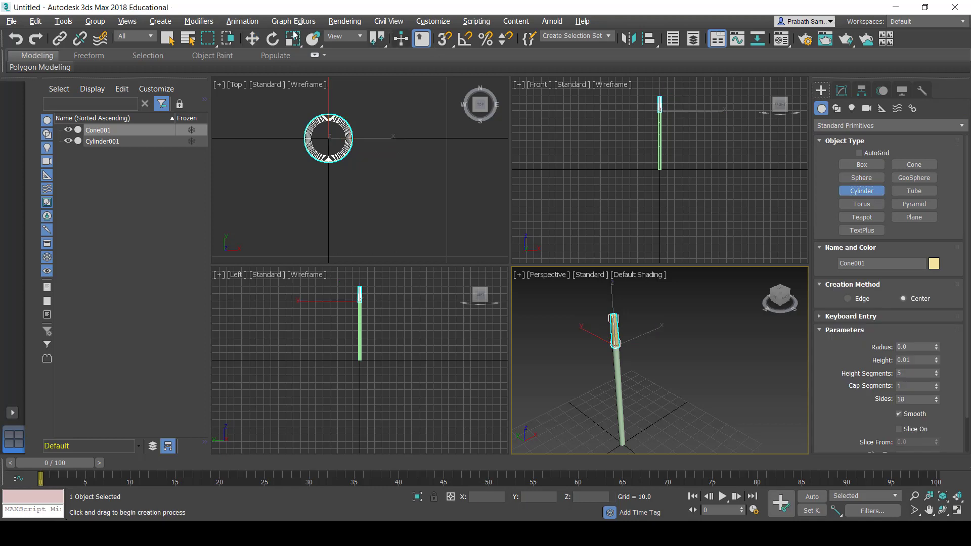
left_click(248, 40)
left_click(663, 150)
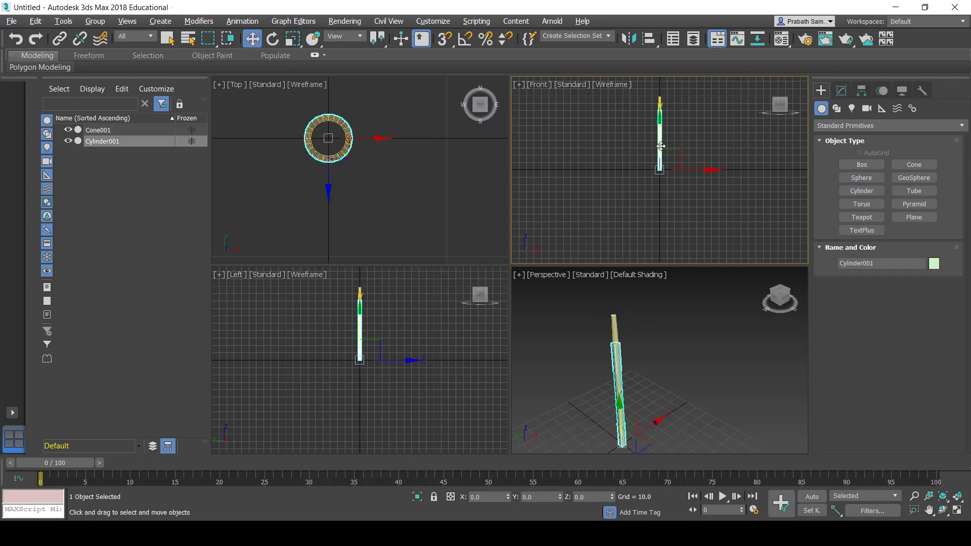
middle_click_drag(662, 150, 663, 197)
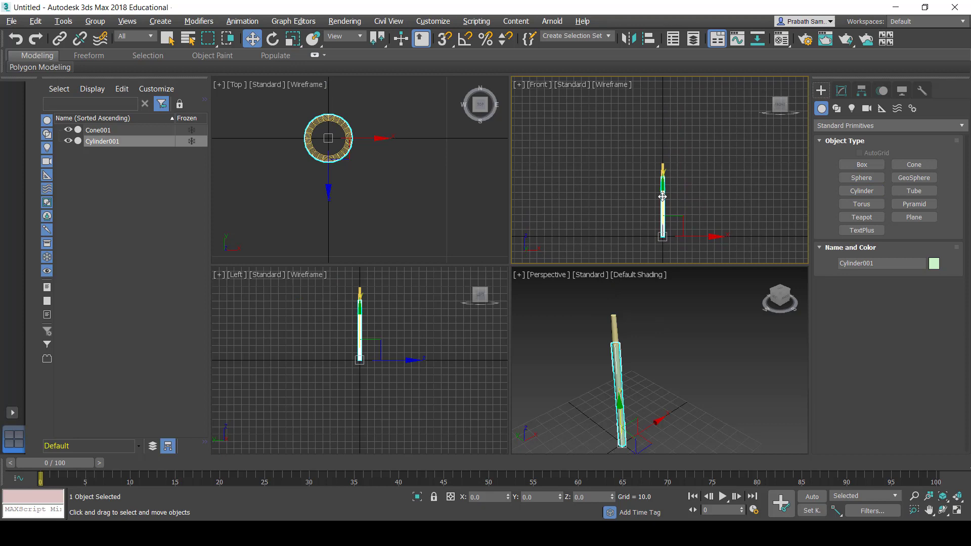
left_click_drag(662, 196, 667, 125)
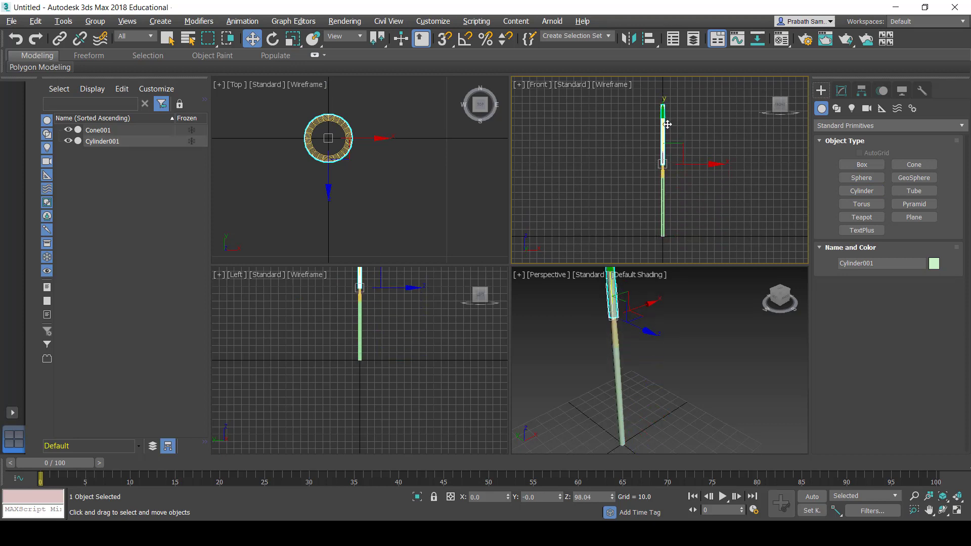
left_click(493, 320)
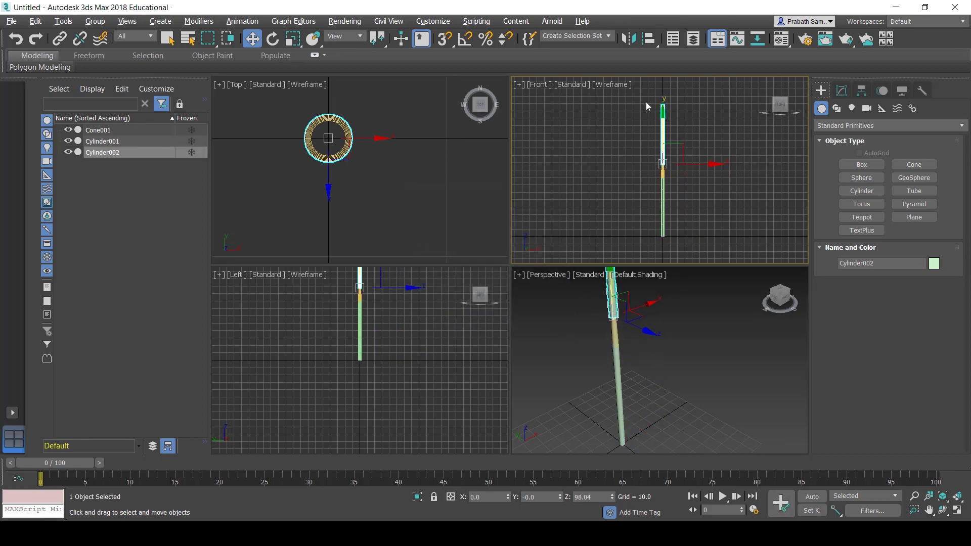
- Set Cone001's Z position to 80
scroll(684, 188, "up", 4)
scroll(621, 157, "up", 2)
left_click(580, 114)
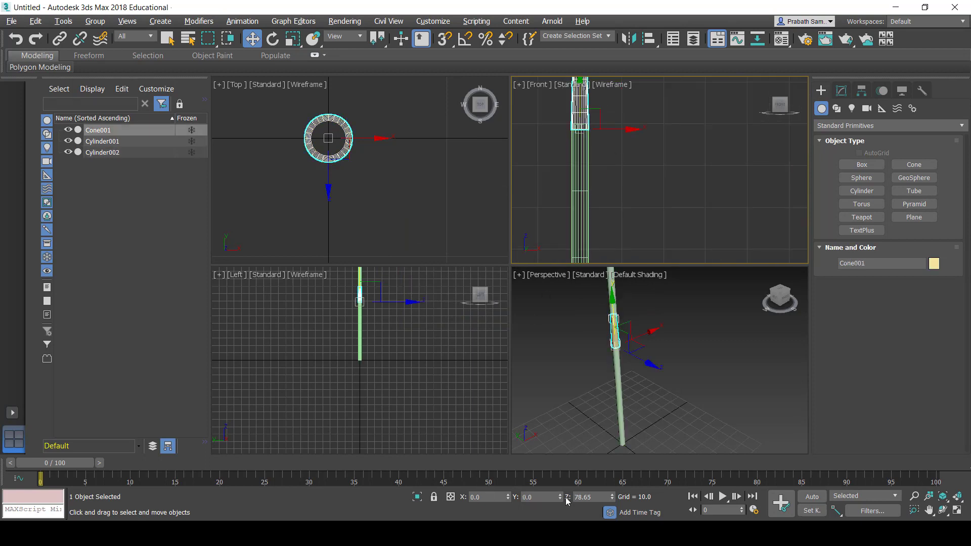
double_click(594, 496)
type("80")
key("Return")
- Set Cylinder002's Z position to 100
middle_click_drag(607, 160, 612, 221)
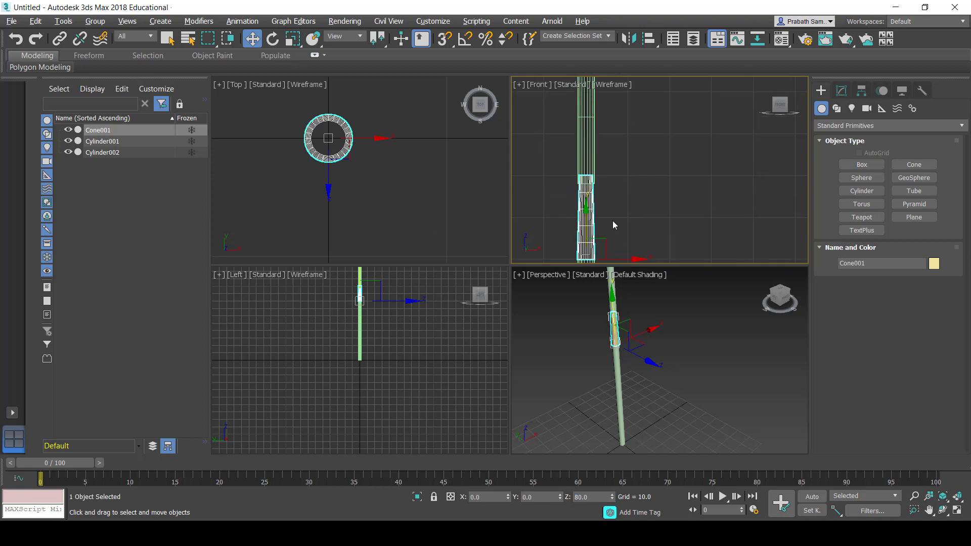
left_click(594, 212)
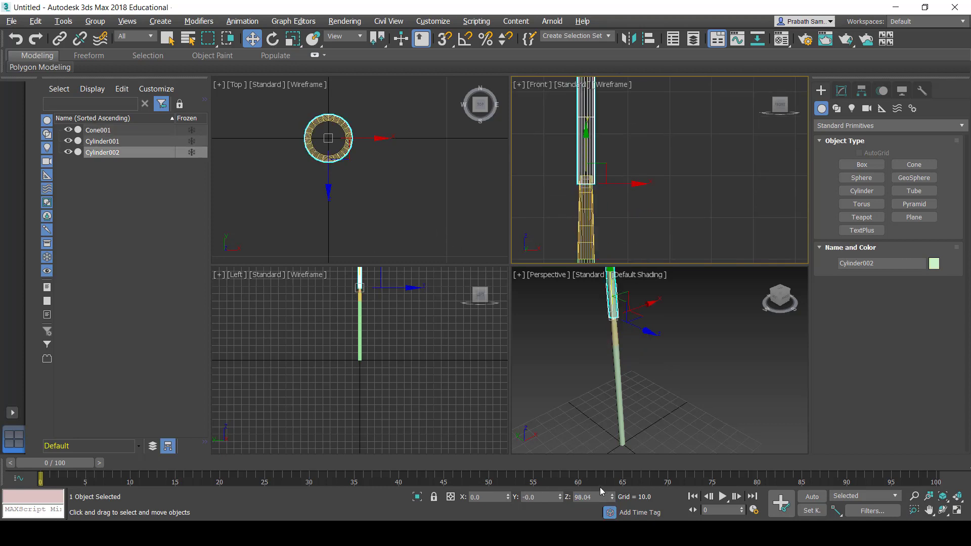
double_click(586, 497)
type("100")
key("Return")
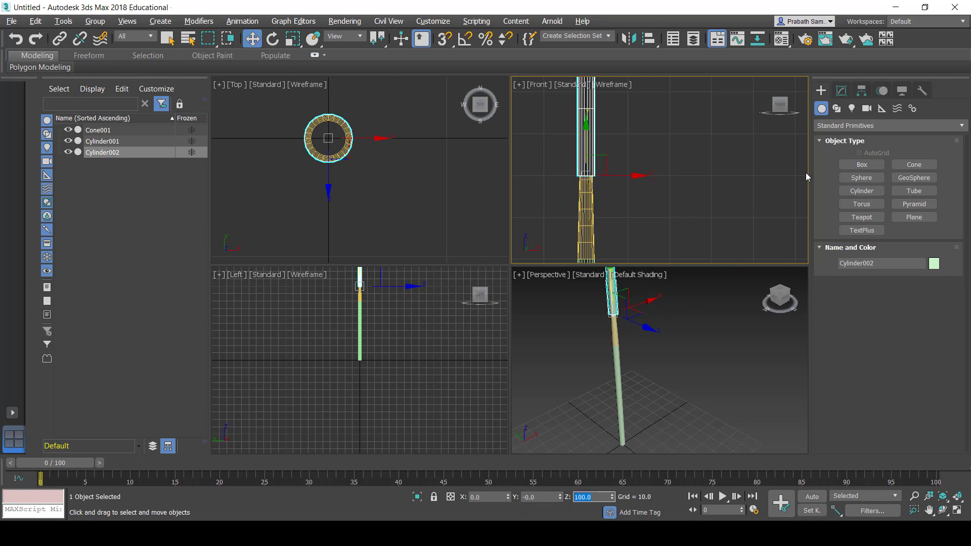
- Set Cylinder002's radius to 1.5 and add a Bend modifier with angle 180
left_click(841, 91)
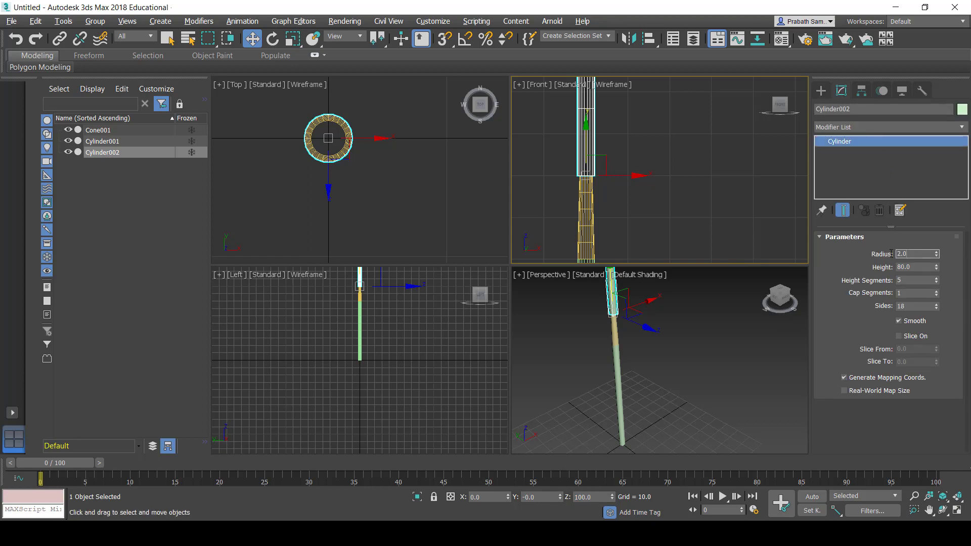
type("1.5")
key("Return")
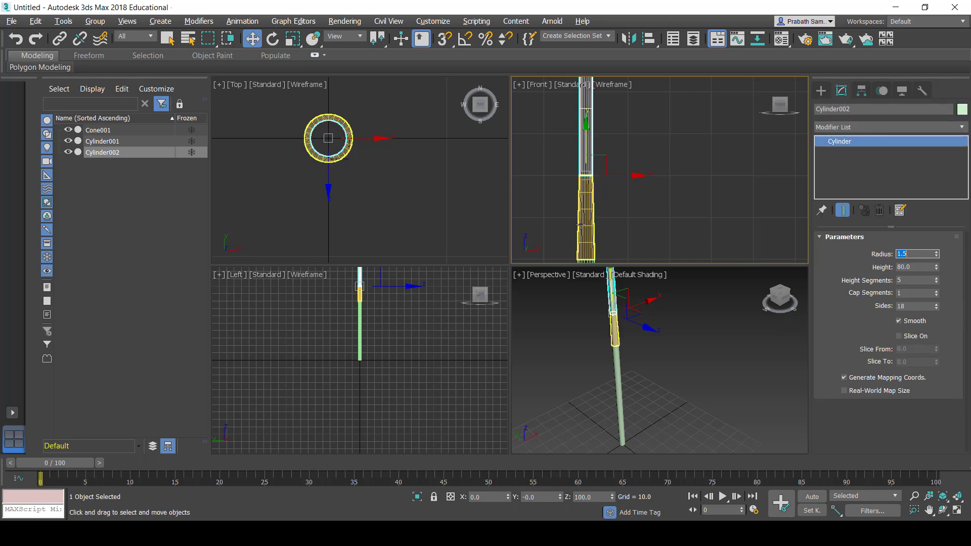
left_click(840, 127)
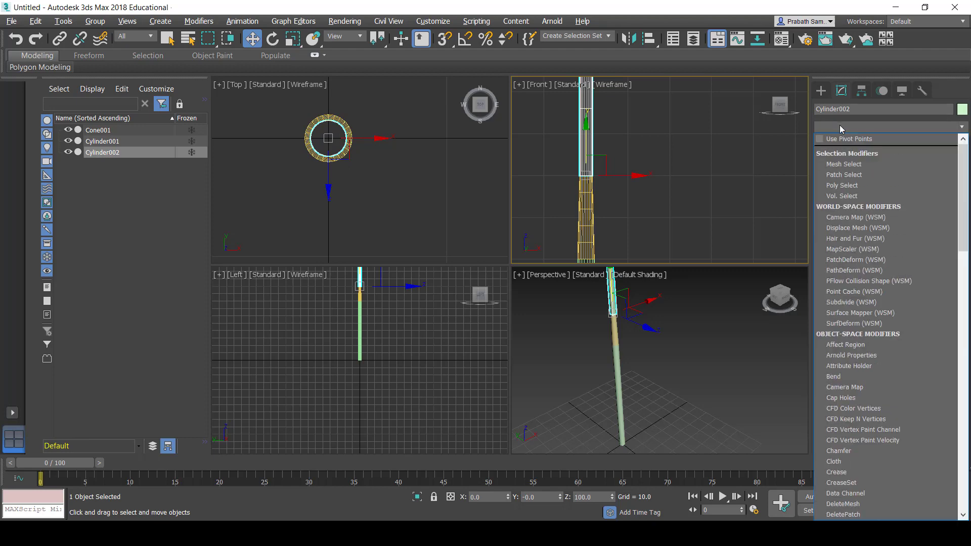
type("b")
left_click(840, 141)
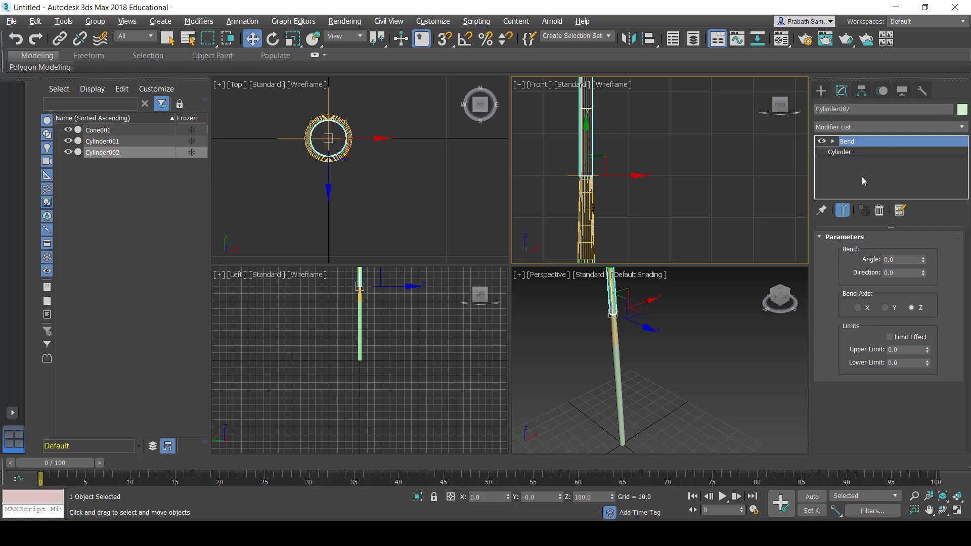
left_click(892, 259)
type("180")
key("Return")
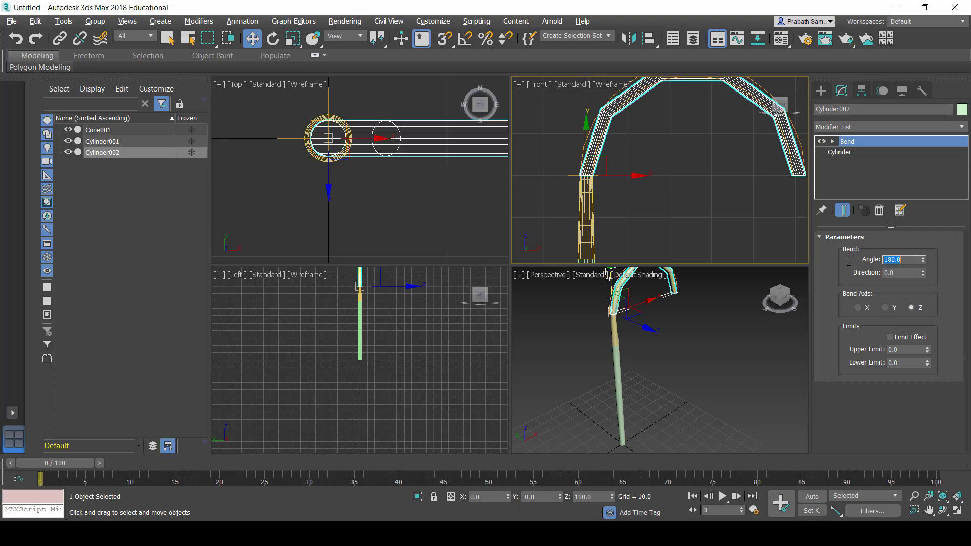
- Give Cylinder002 30 height segments so the bend forms a smooth arch
scroll(659, 222, "down", 2)
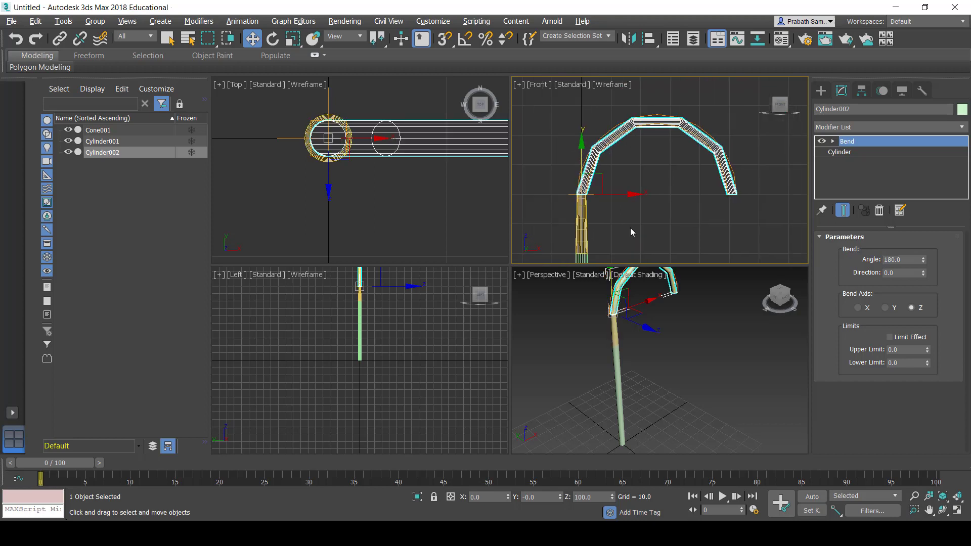
left_click(848, 153)
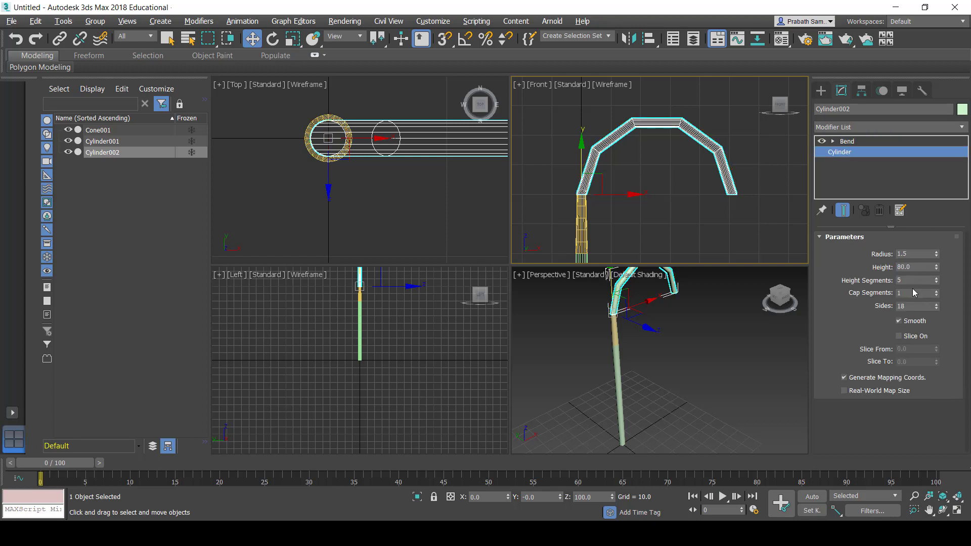
double_click(910, 281)
type("30")
key("Return")
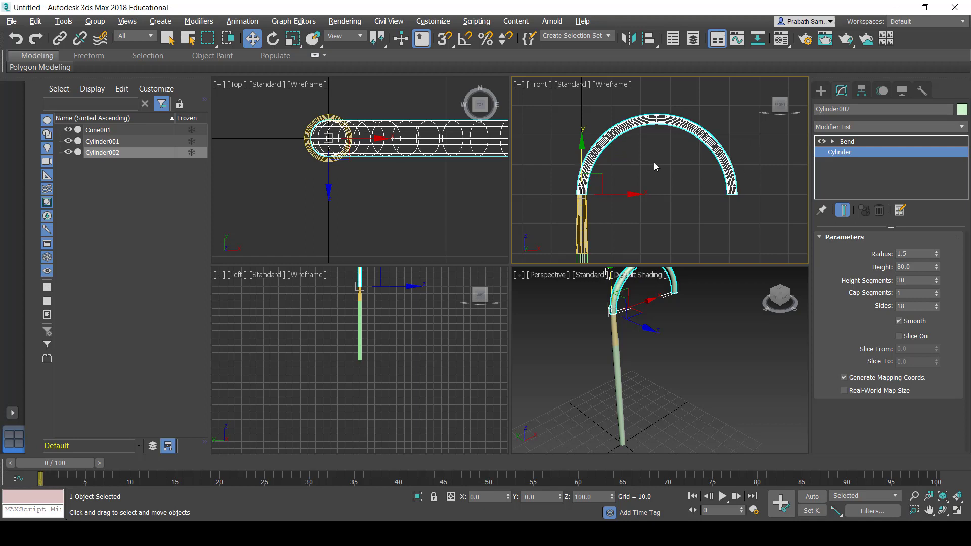
- Draw a small cone, Cone002, in the Top viewport at the arch's free end
left_click(821, 90)
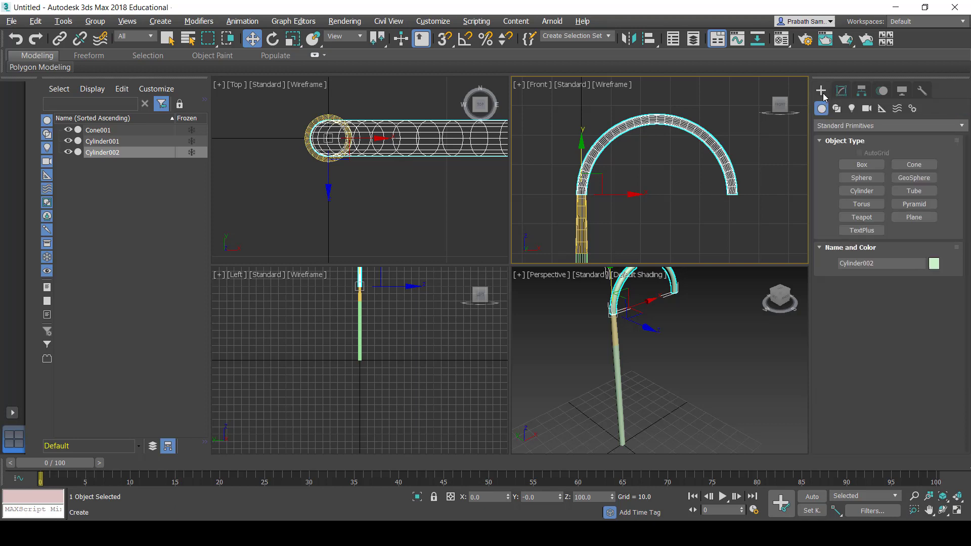
left_click(862, 191)
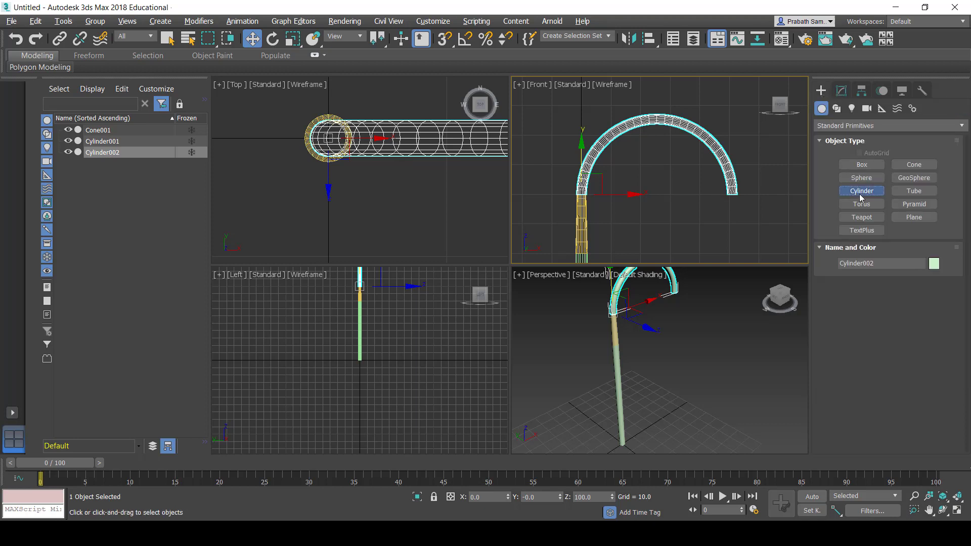
left_click(914, 165)
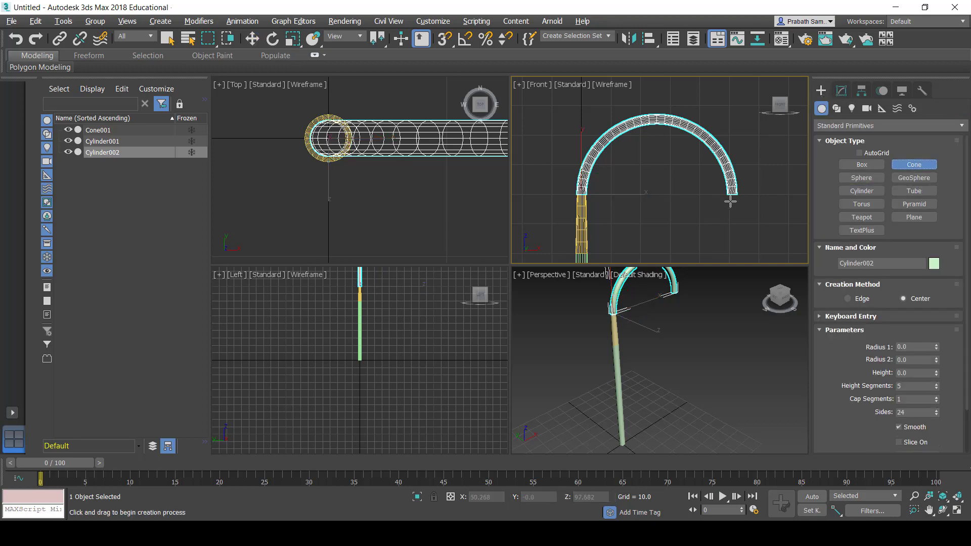
middle_click_drag(420, 153, 296, 158)
scroll(376, 157, "down", 3)
middle_click_drag(455, 156, 413, 155)
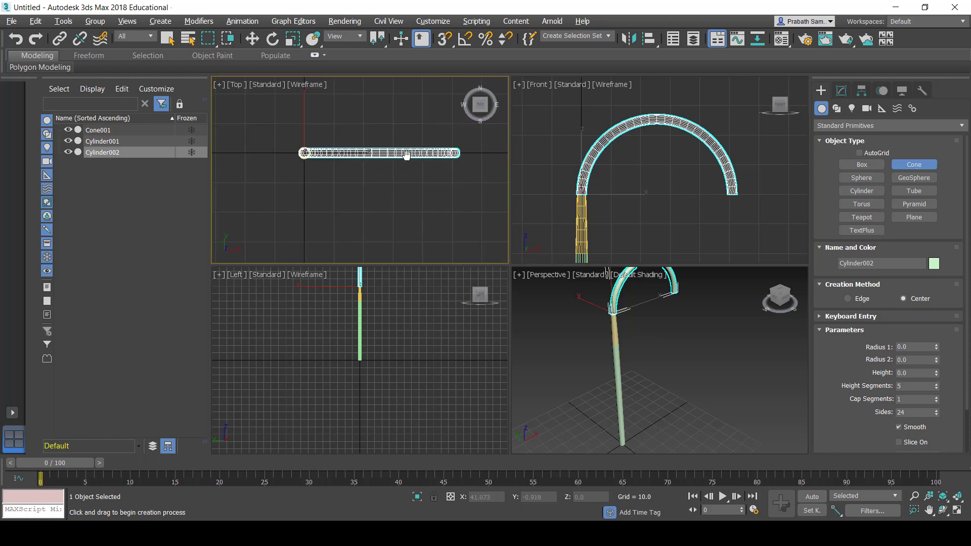
scroll(448, 154, "up", 2)
scroll(402, 151, "up", 2)
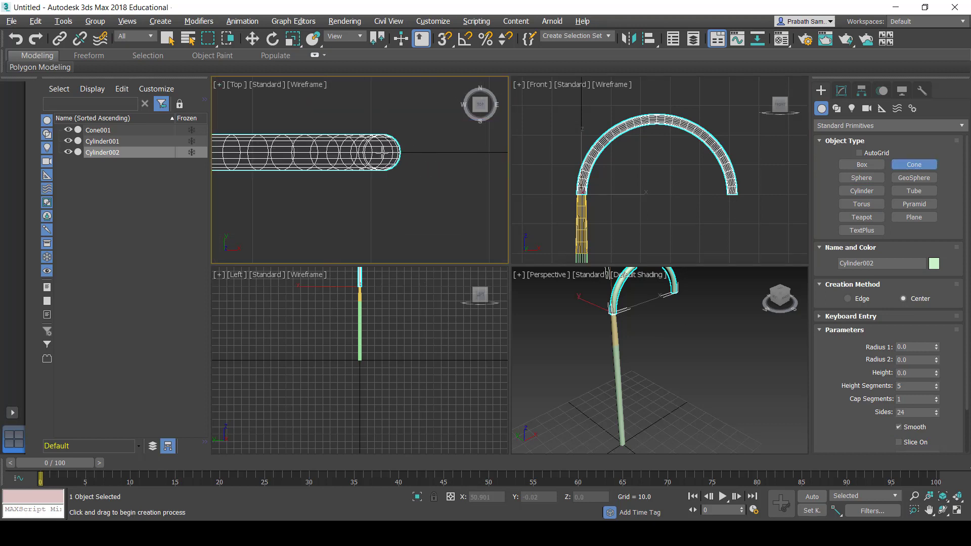
mouse_move(383, 153)
left_mouse_down()
mouse_move(405, 157)
mouse_move(398, 166)
left_mouse_up()
left_click(405, 156)
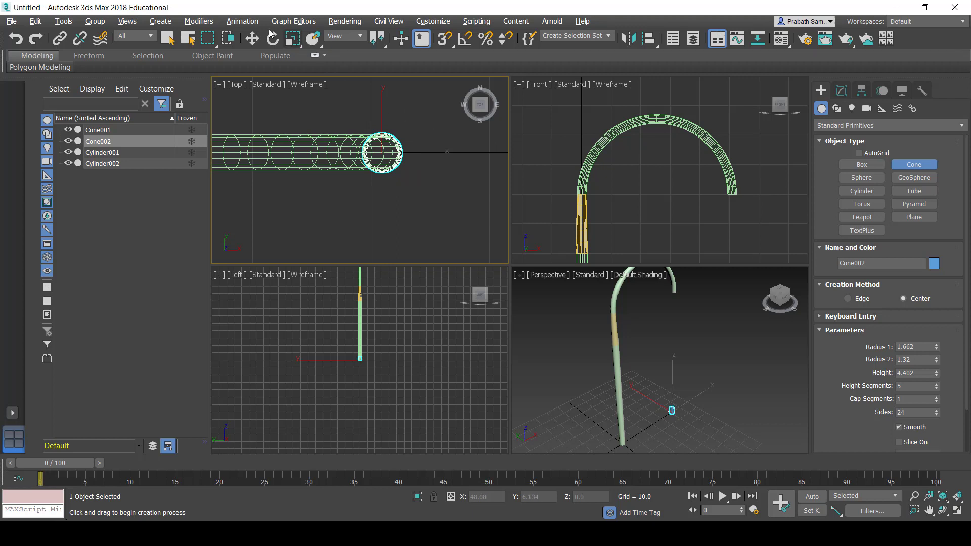
- Give Cone002 Radius 1 of 8, Radius 2 of 1.5 and height 10
left_click(252, 38)
left_click(842, 93)
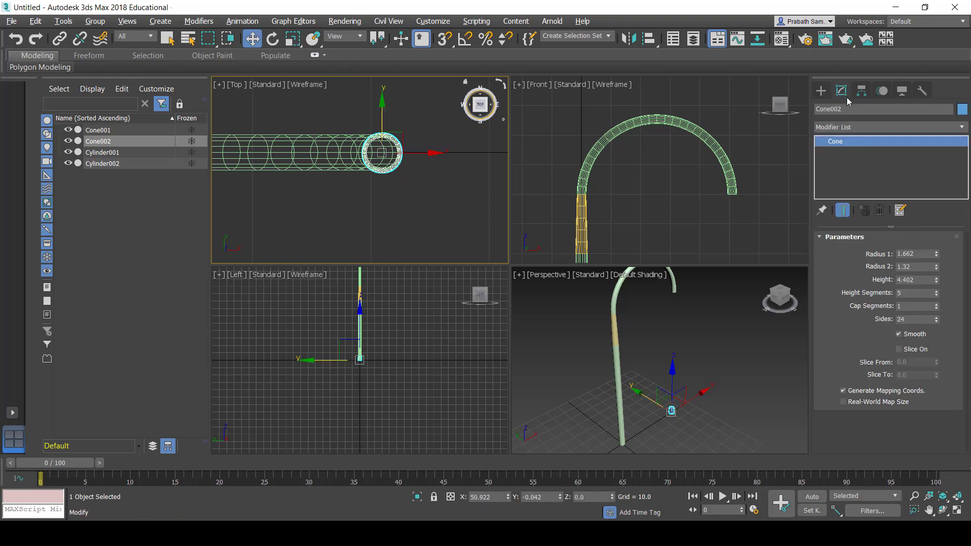
left_click_drag(918, 254, 882, 254)
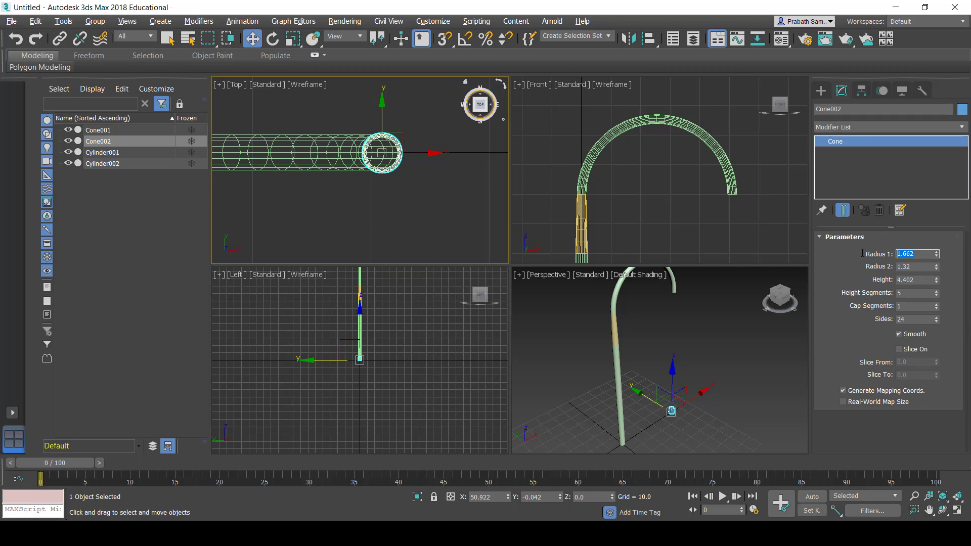
type("8")
key("Tab")
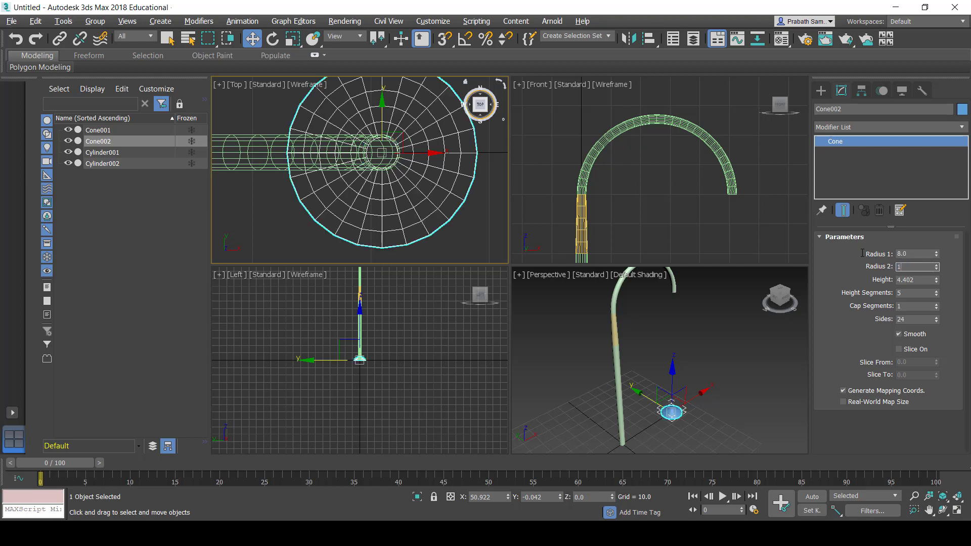
type(".5")
key("Tab")
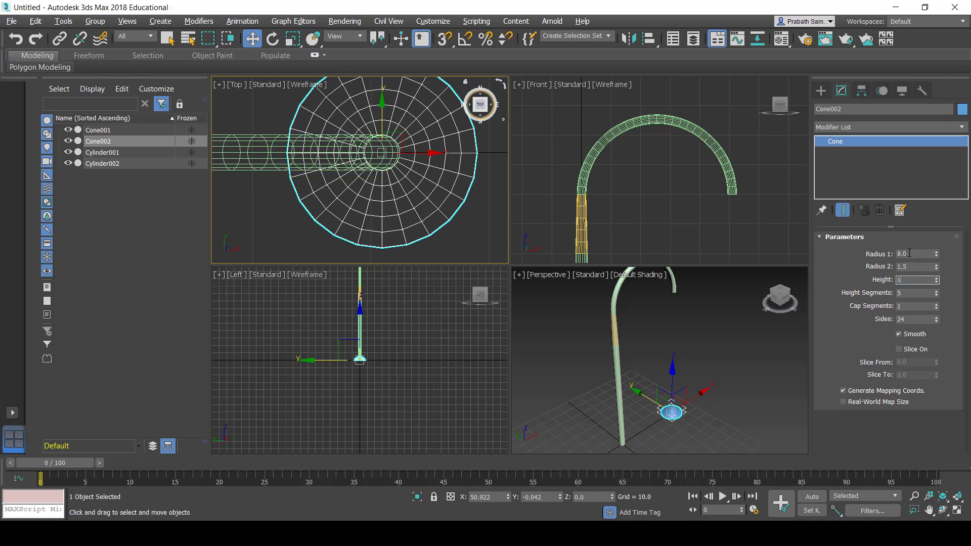
type("0.0")
key("Return")
scroll(672, 137, "down", 5)
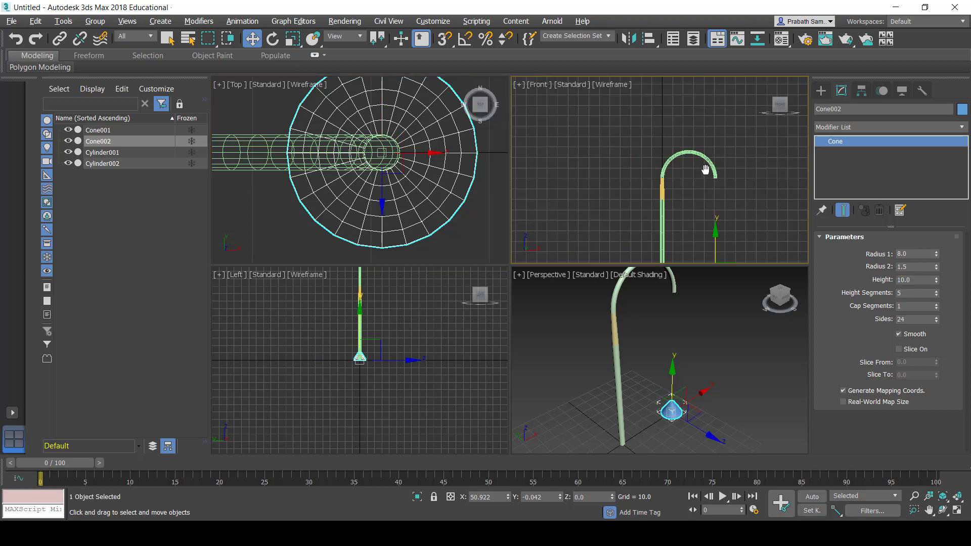
scroll(673, 141, "down", 3)
scroll(675, 142, "down", 2)
- Raise Cone002 to the arch's end and place it at X 51, Y 0, Z 90
left_click_drag(691, 201, 691, 161)
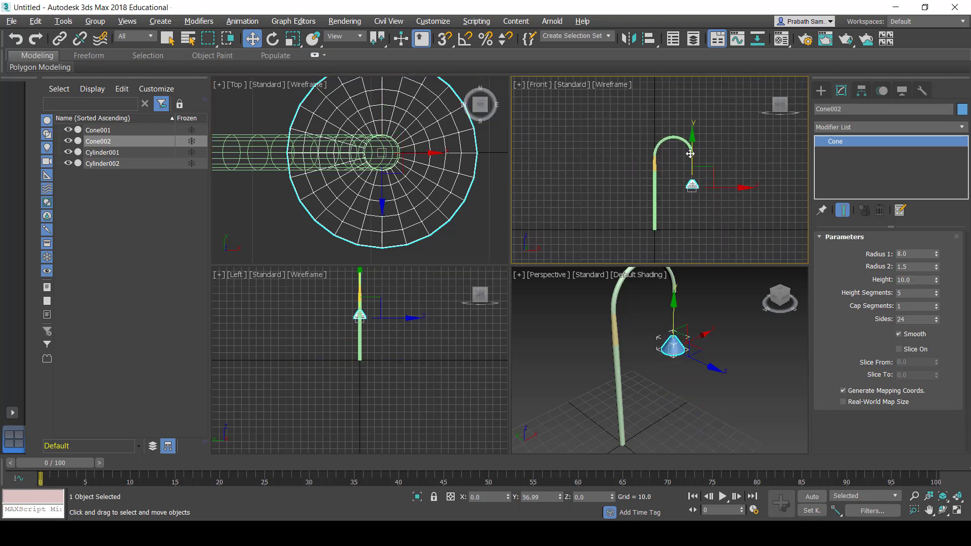
scroll(691, 161, "up", 6)
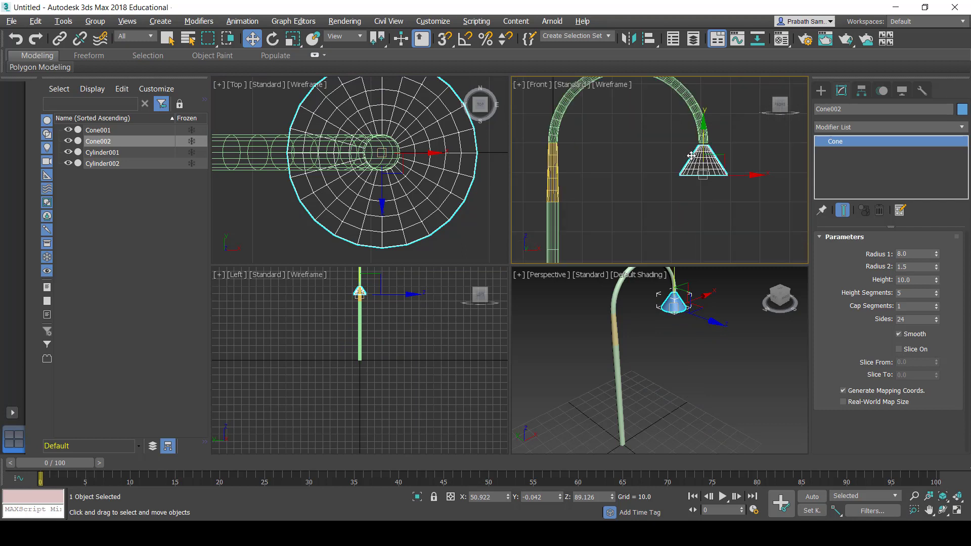
scroll(703, 159, "up", 4)
left_click_drag(718, 150, 719, 147)
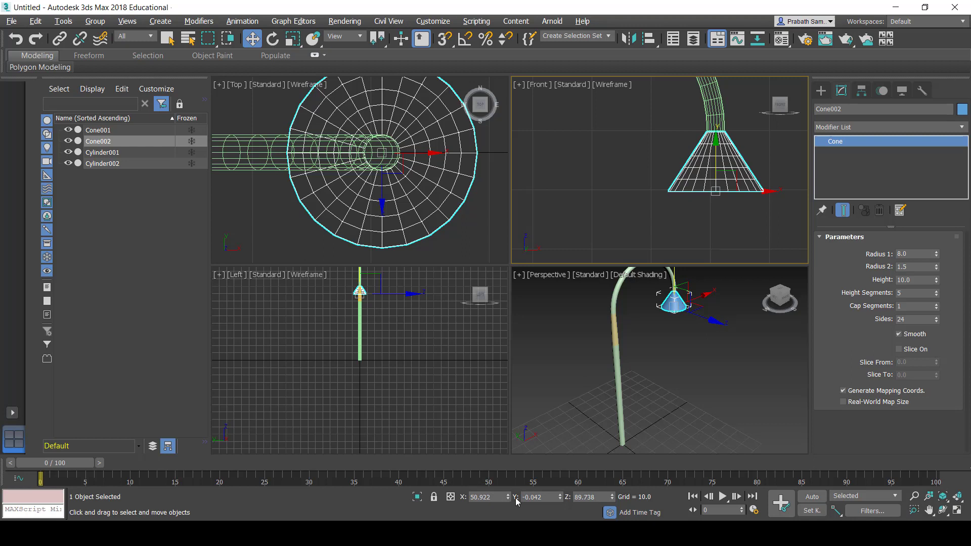
left_click(473, 497)
type("50")
key("Tab")
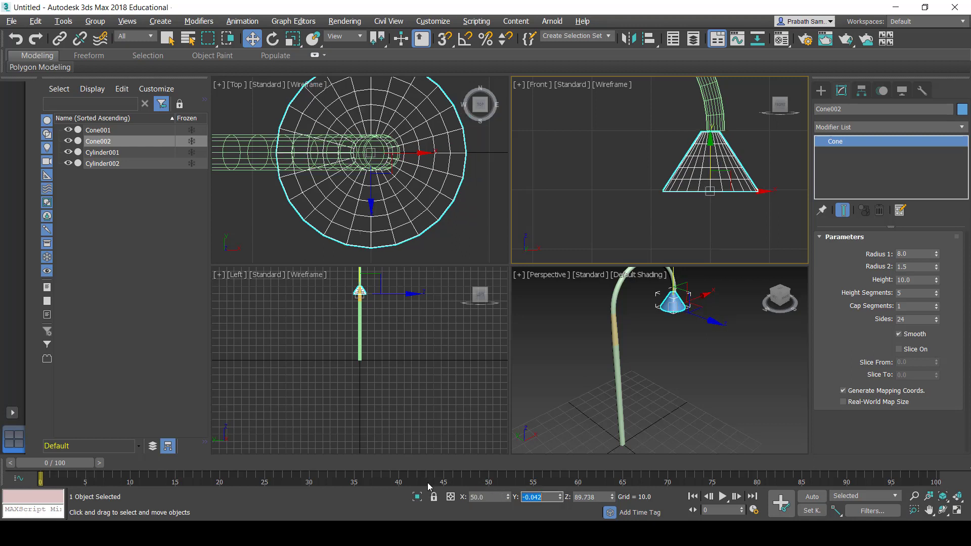
key("shift+Tab")
type("51")
key("Tab")
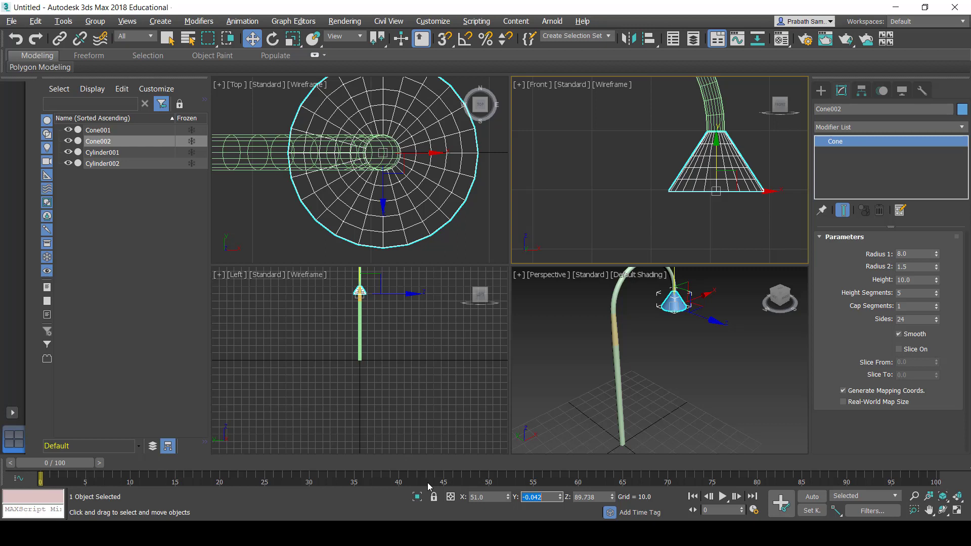
type("0")
key("Tab")
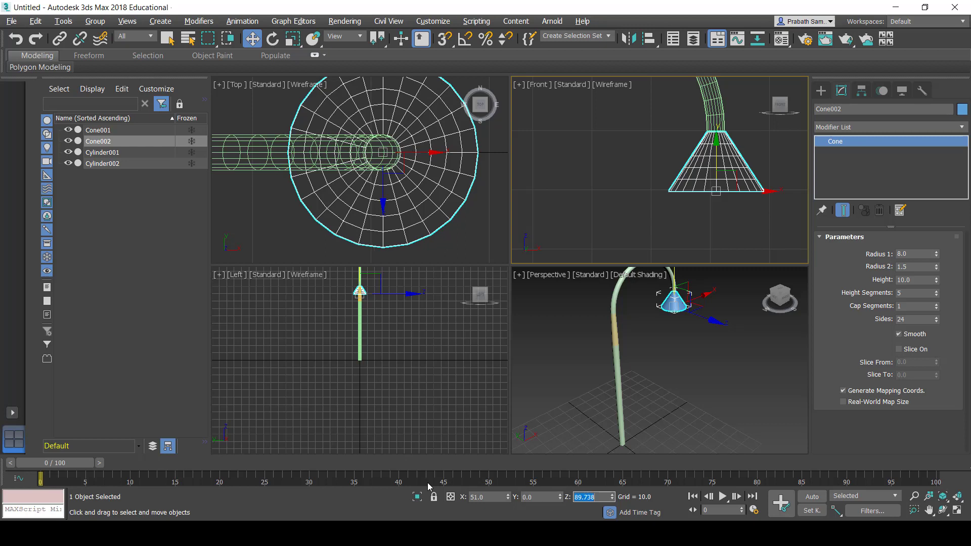
type("90")
key("Return")
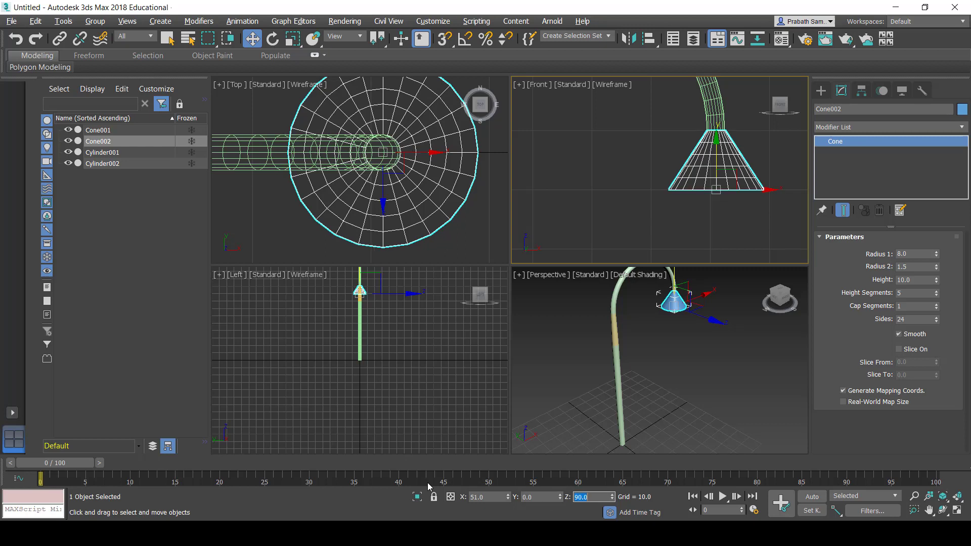
- Shift-drag the cone slightly lower in the Front view to make a copy
middle_click_drag(721, 172, 687, 189)
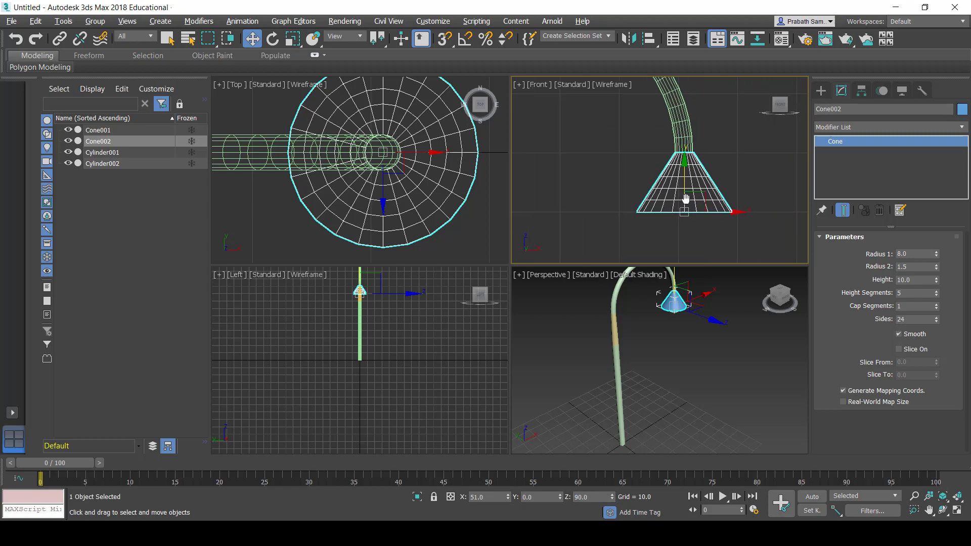
scroll(686, 189, "up", 3)
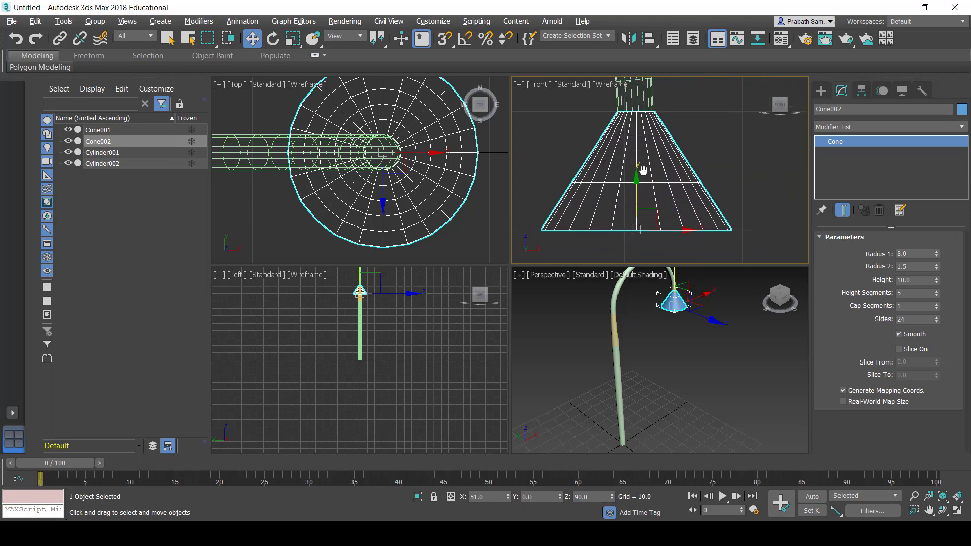
left_click_drag(636, 189, 636, 196, "shift")
- Confirm the copy as Cone003 and start a Boolean compound object on Cone002
left_click(490, 318)
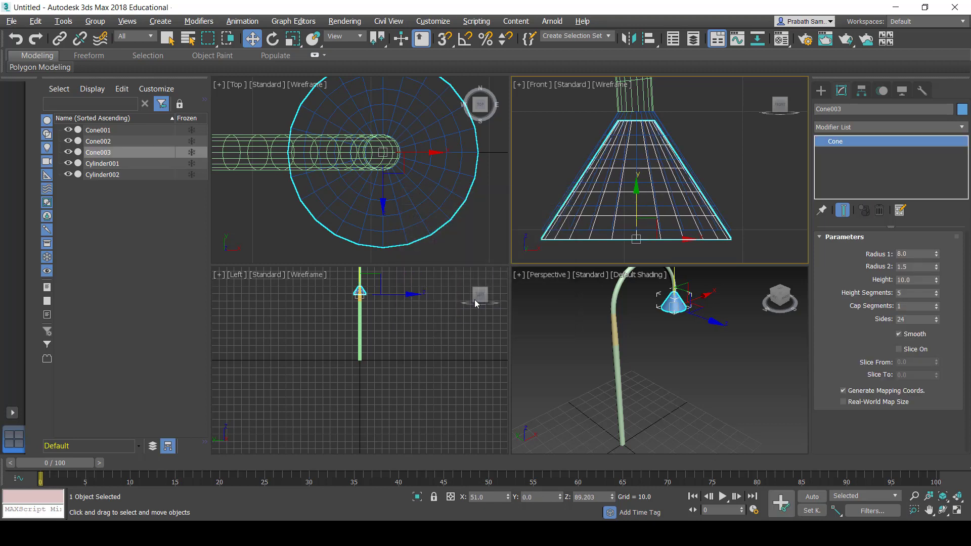
left_click(611, 124)
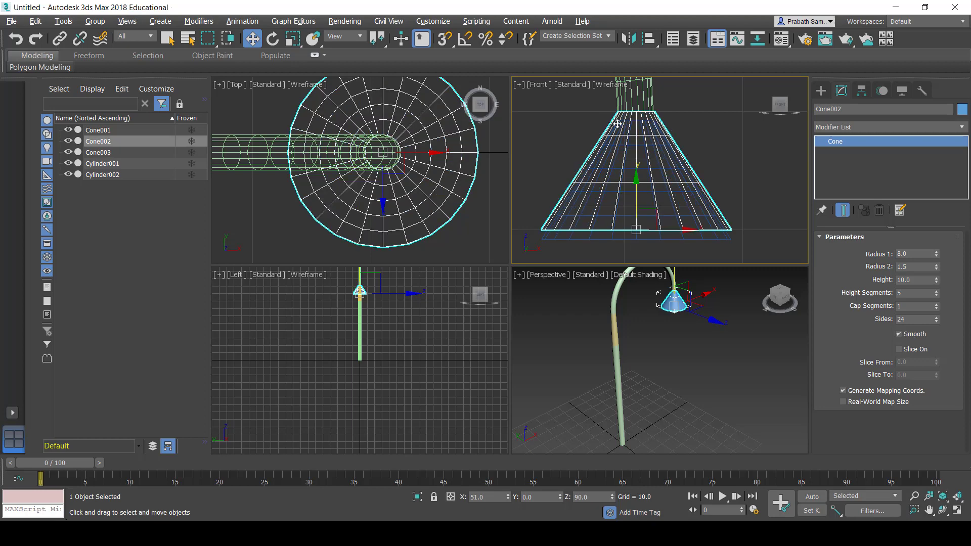
left_click(821, 91)
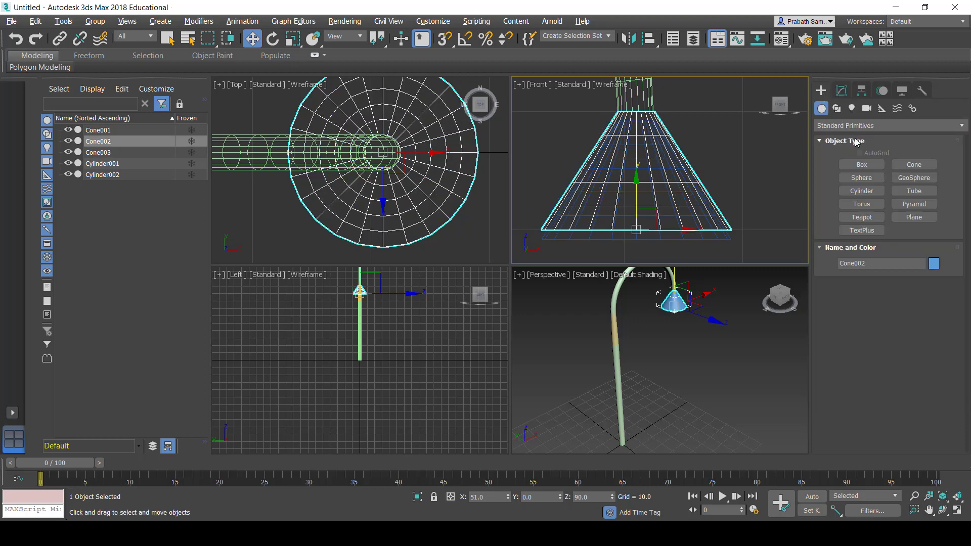
left_click(873, 130)
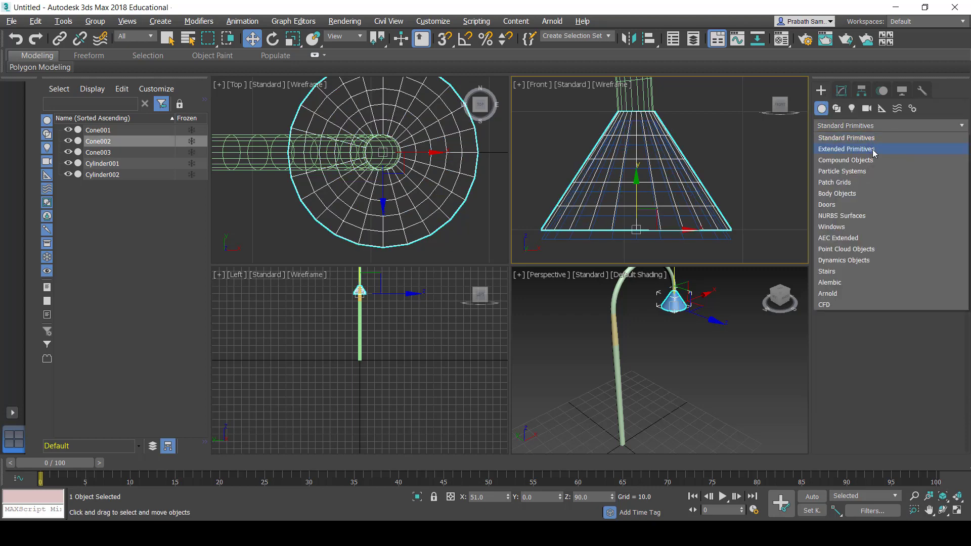
left_click(871, 159)
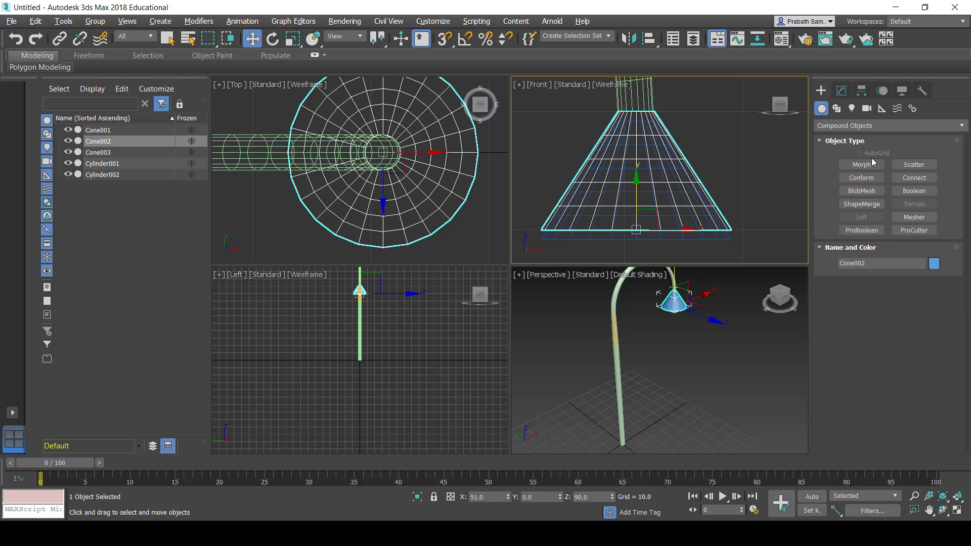
left_click(905, 194)
- Pick Cone003 as the operand, set Subtract, and return to Standard Primitives
left_click(872, 302)
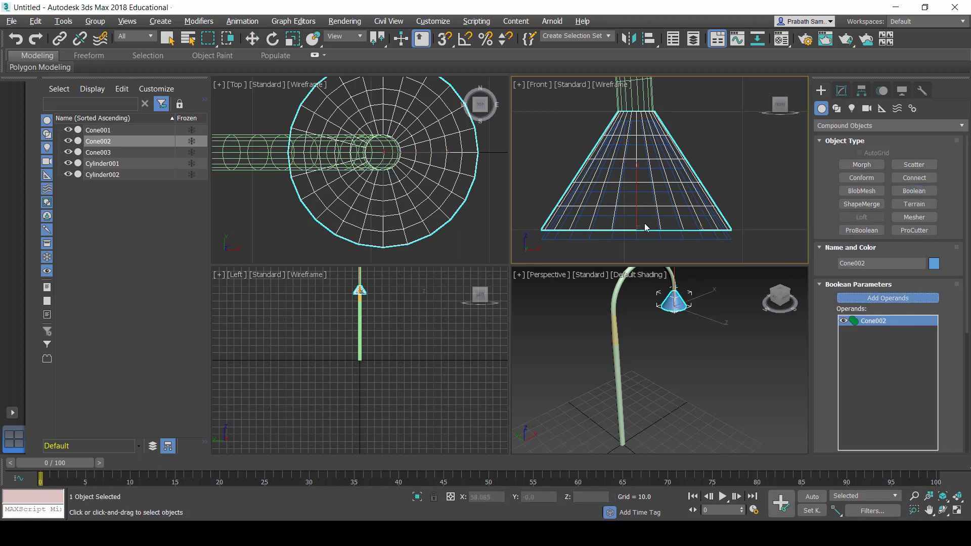
left_click(679, 242)
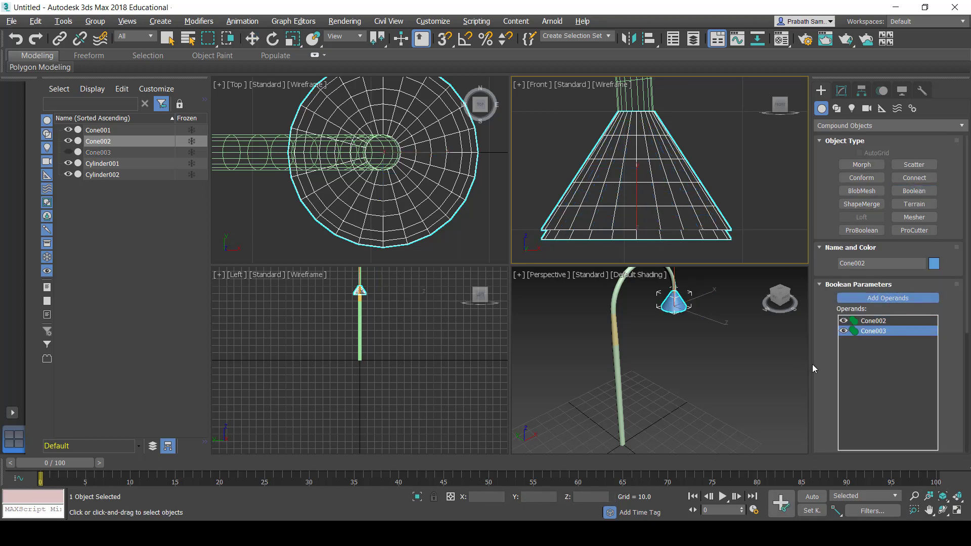
scroll(816, 364, "down", 5)
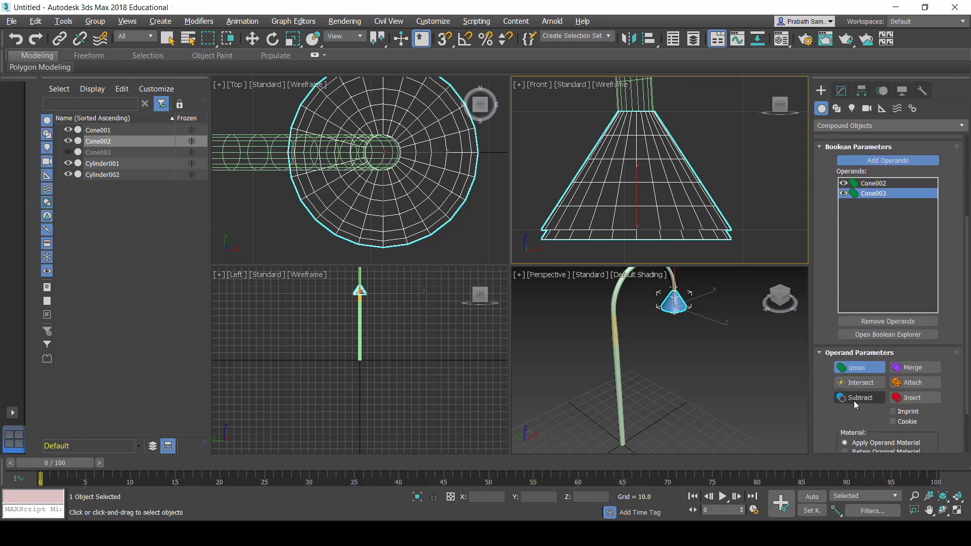
left_click(853, 399)
scroll(657, 326, "down", 4)
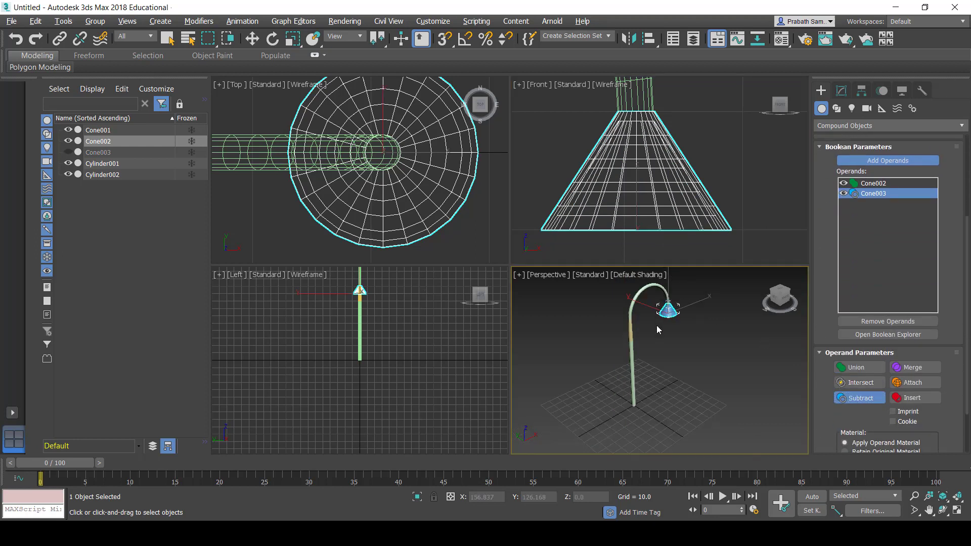
left_click(832, 125)
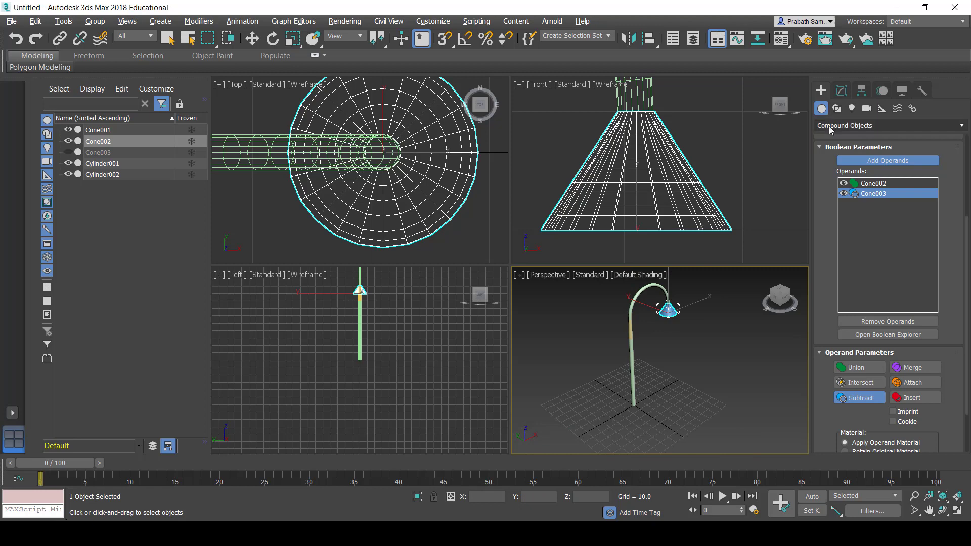
left_click(838, 134)
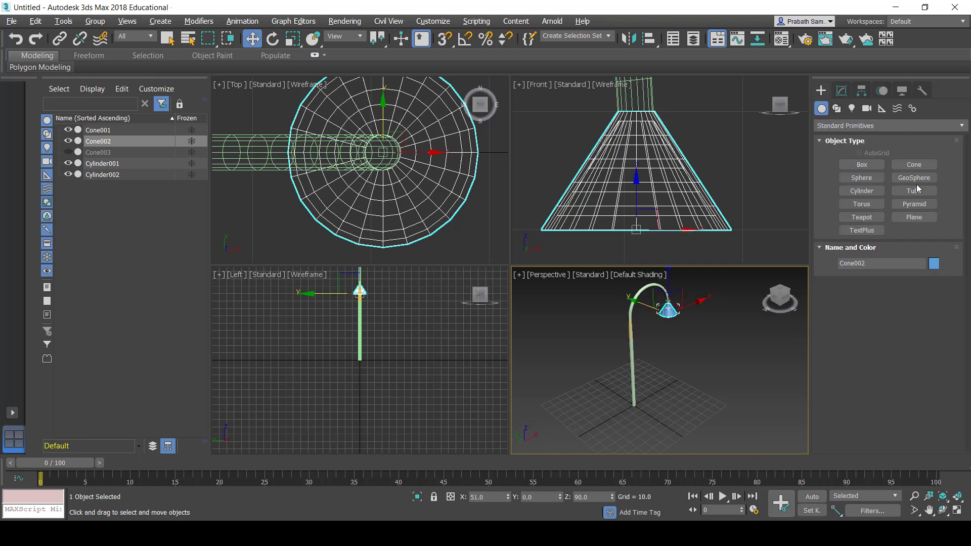
- Draw a large plane, Plane001, in the Top viewport around the lamp's base
left_click(914, 217)
scroll(412, 197, "down", 3)
scroll(412, 198, "down", 3)
mouse_move(412, 197)
middle_mouse_down()
mouse_move(315, 113)
mouse_move(335, 156)
mouse_move(358, 165)
middle_mouse_up()
mouse_move(267, 105)
left_mouse_down()
mouse_move(427, 236)
mouse_move(405, 231)
mouse_move(444, 232)
left_mouse_up()
left_click(251, 38)
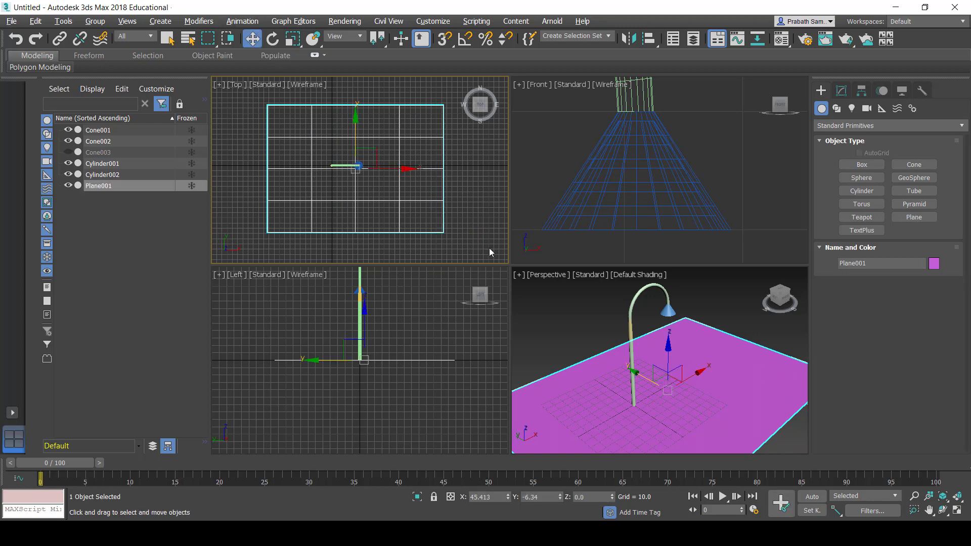
- Orbit and maximize the Perspective view to frame the lamp standing on the plane
scroll(617, 339, "down", 1)
scroll(617, 340, "down", 3)
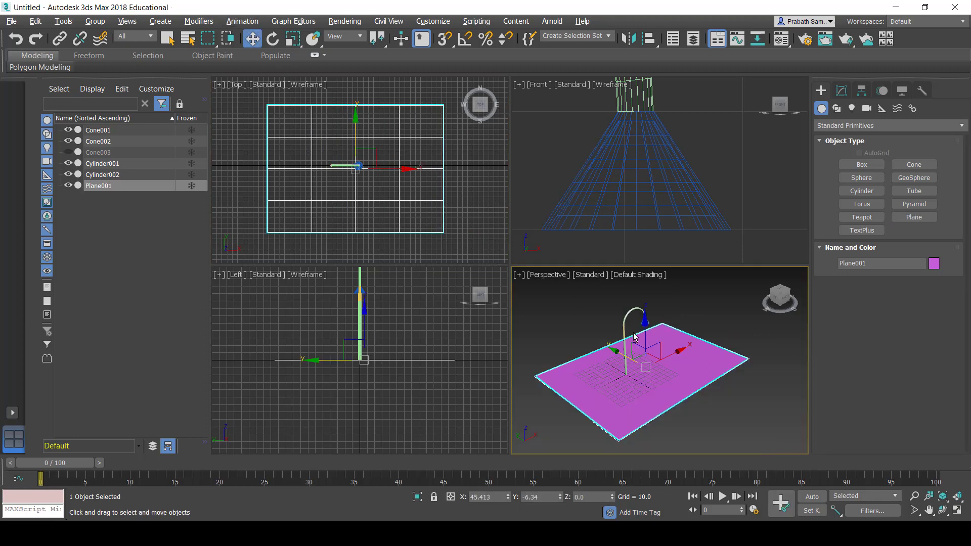
middle_click_drag(635, 339, 448, 318, "alt")
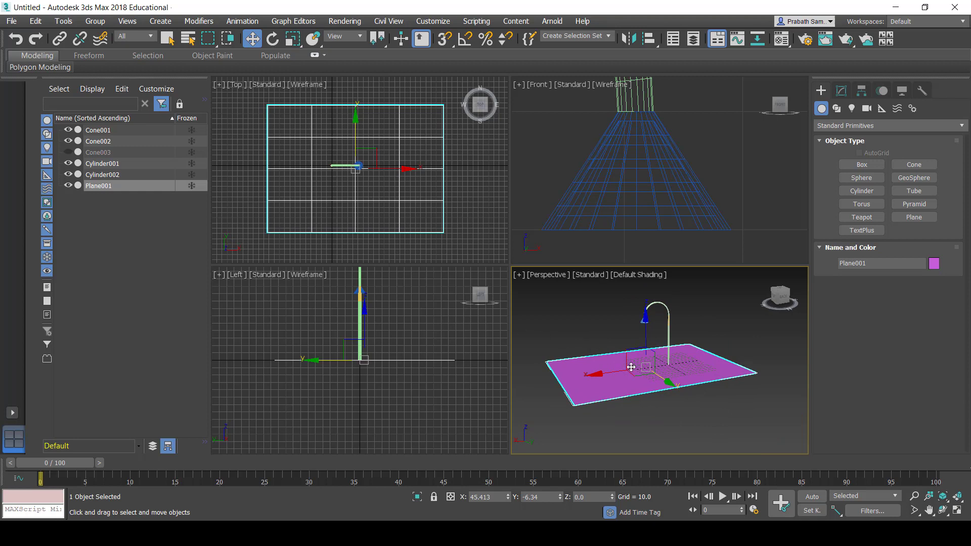
scroll(633, 366, "up", 2)
middle_click_drag(657, 374, 690, 391)
key("alt+w")
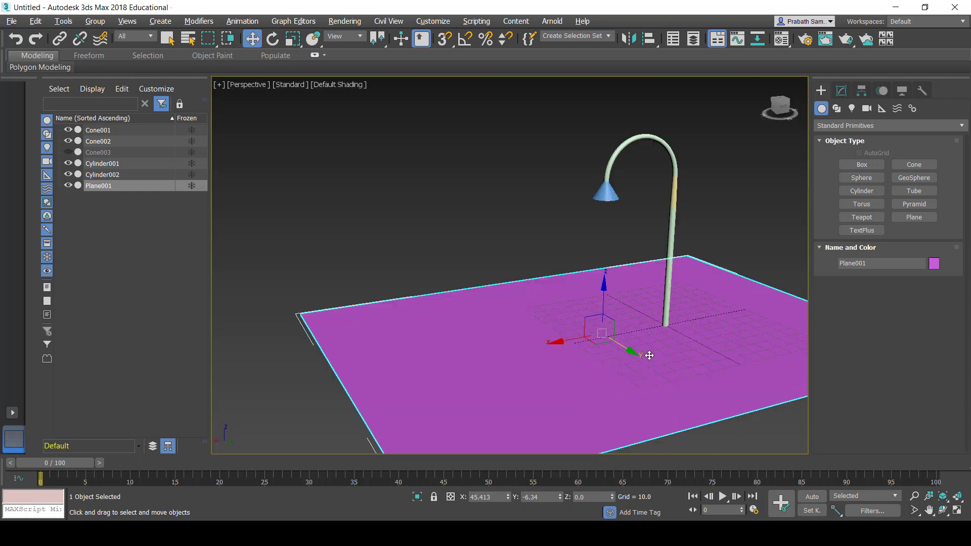
left_click(516, 256)
mouse_move(516, 256)
middle_mouse_down()
mouse_move(514, 241)
mouse_move(527, 237)
middle_mouse_up()
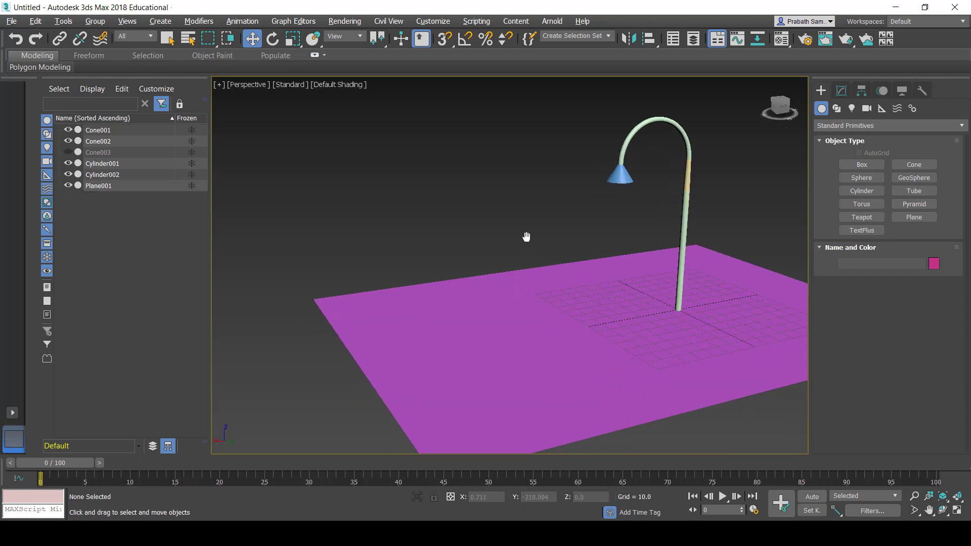